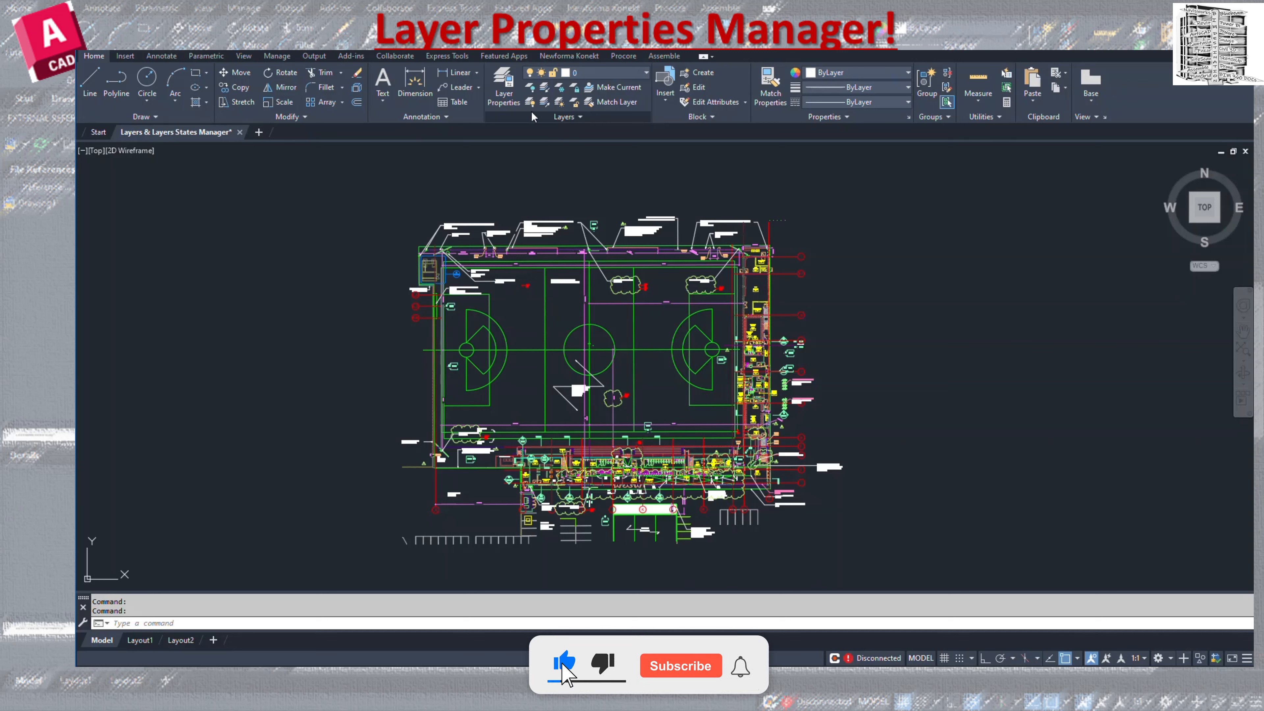
Open the layer properties manager and draw a two-segment line on layer 0 above the upper-left corner of the field plan
{"action": "left_click", "coordinate": [507, 94]}
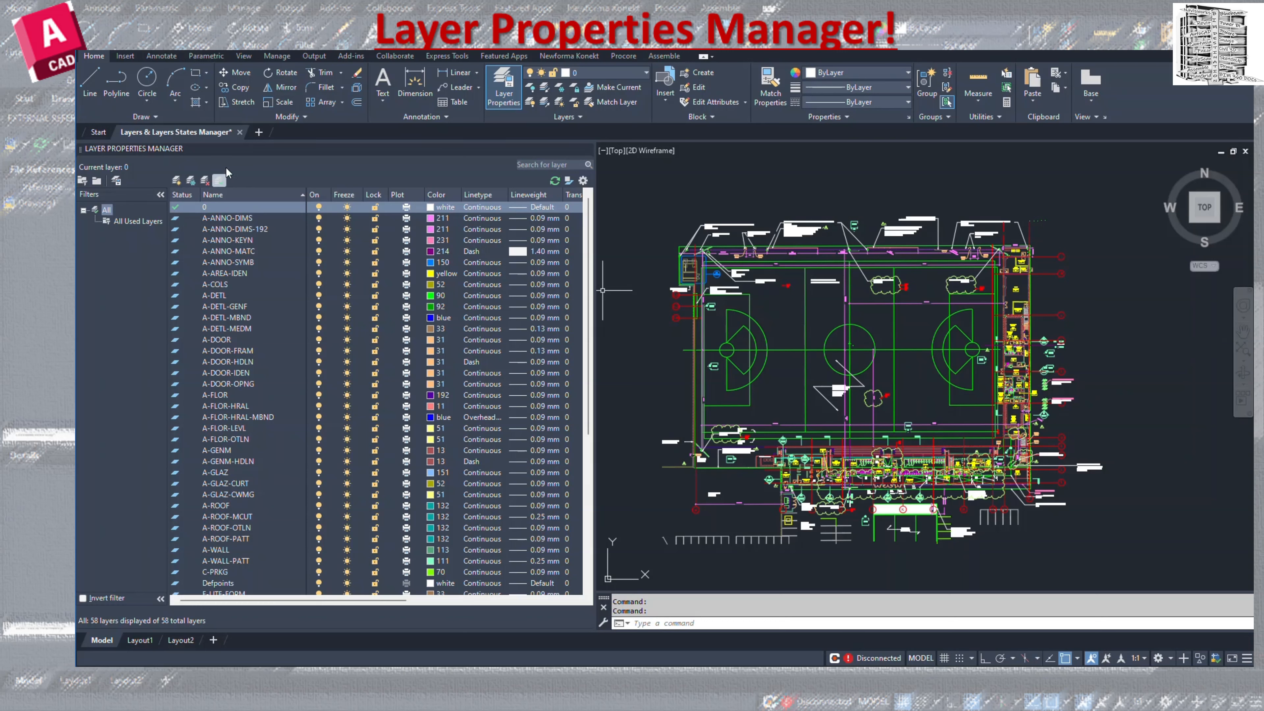
{"action": "left_click", "coordinate": [91, 80]}
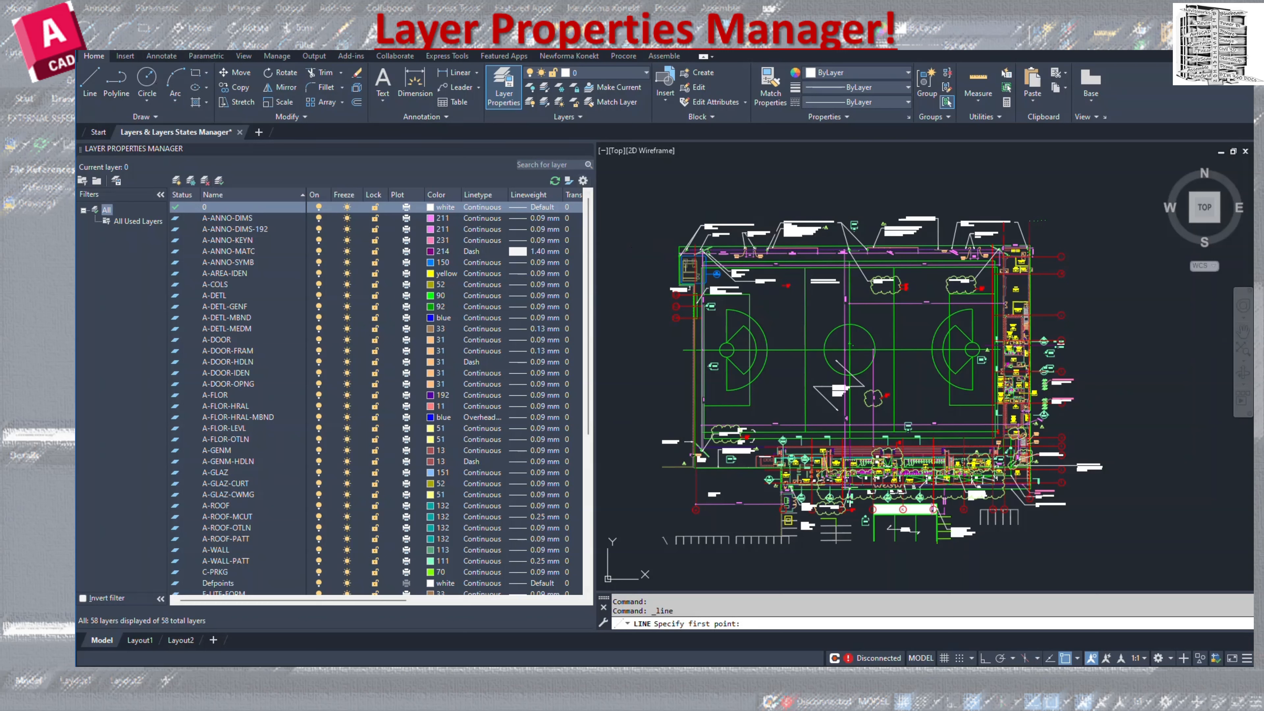
{"action": "left_click", "coordinate": [623, 238]}
{"action": "left_click", "coordinate": [662, 180]}
{"action": "left_click", "coordinate": [793, 178]}
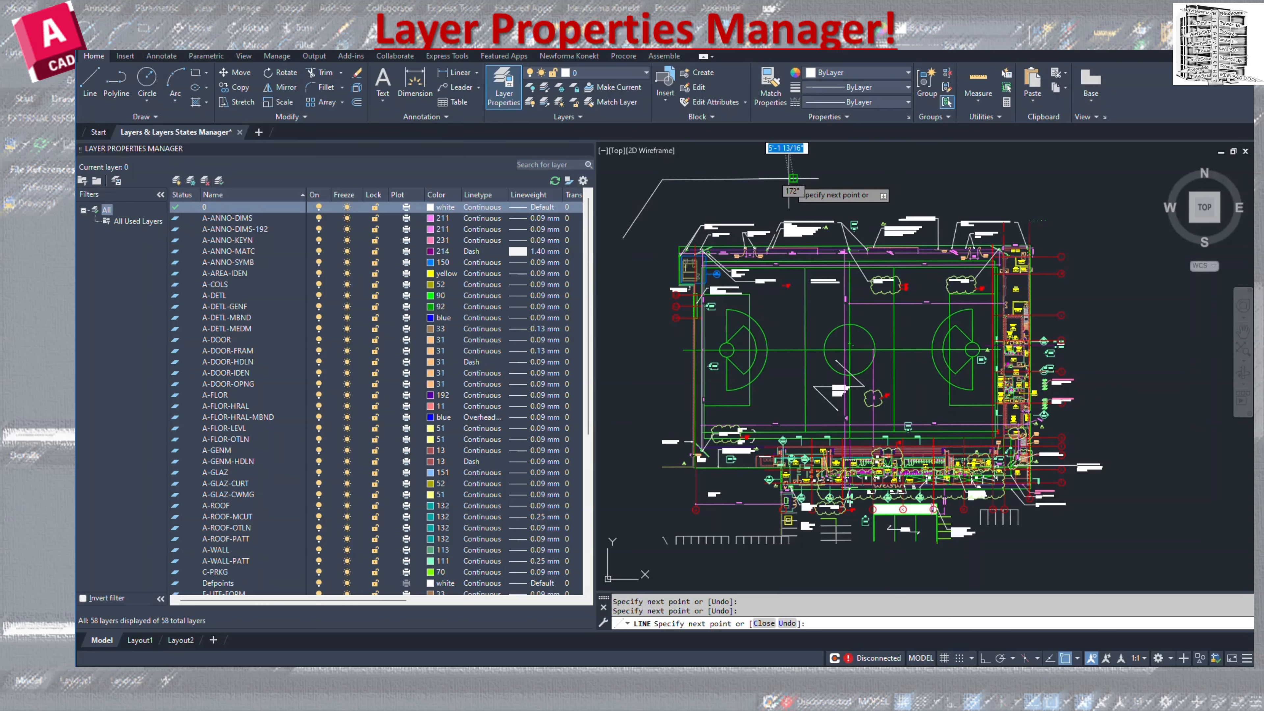
{"action": "key", "text": "Escape"}
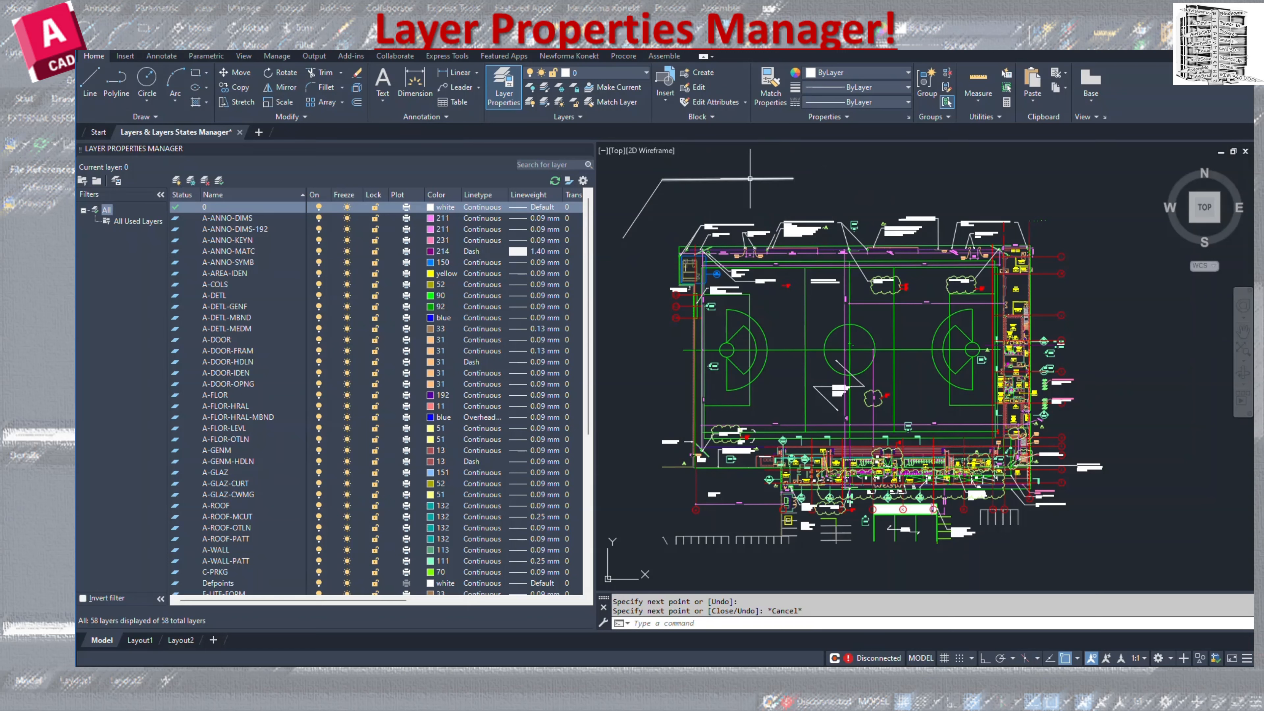
{"action": "mouse_move", "coordinate": [750, 178]}
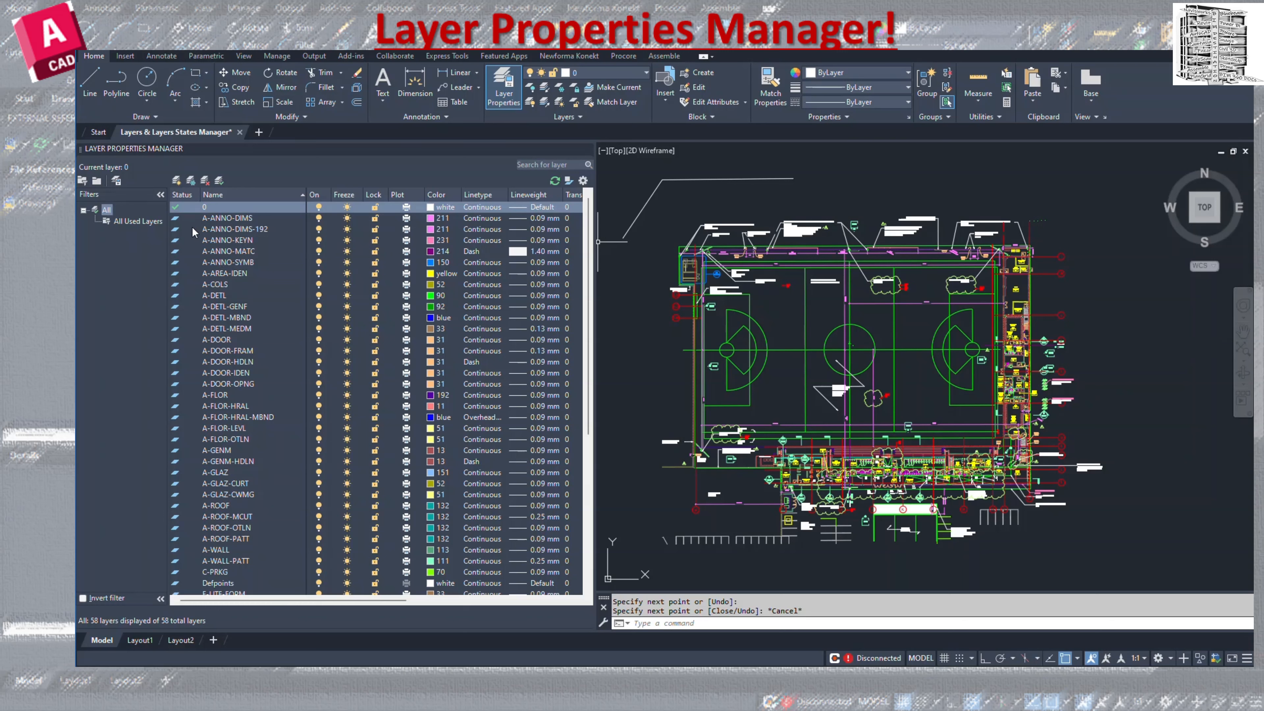
Switch the current layer to A-ANNO-DIMS-192, A-ANNO-MATC and A-DOOR-OPNG in turn
{"action": "double_click", "coordinate": [175, 230]}
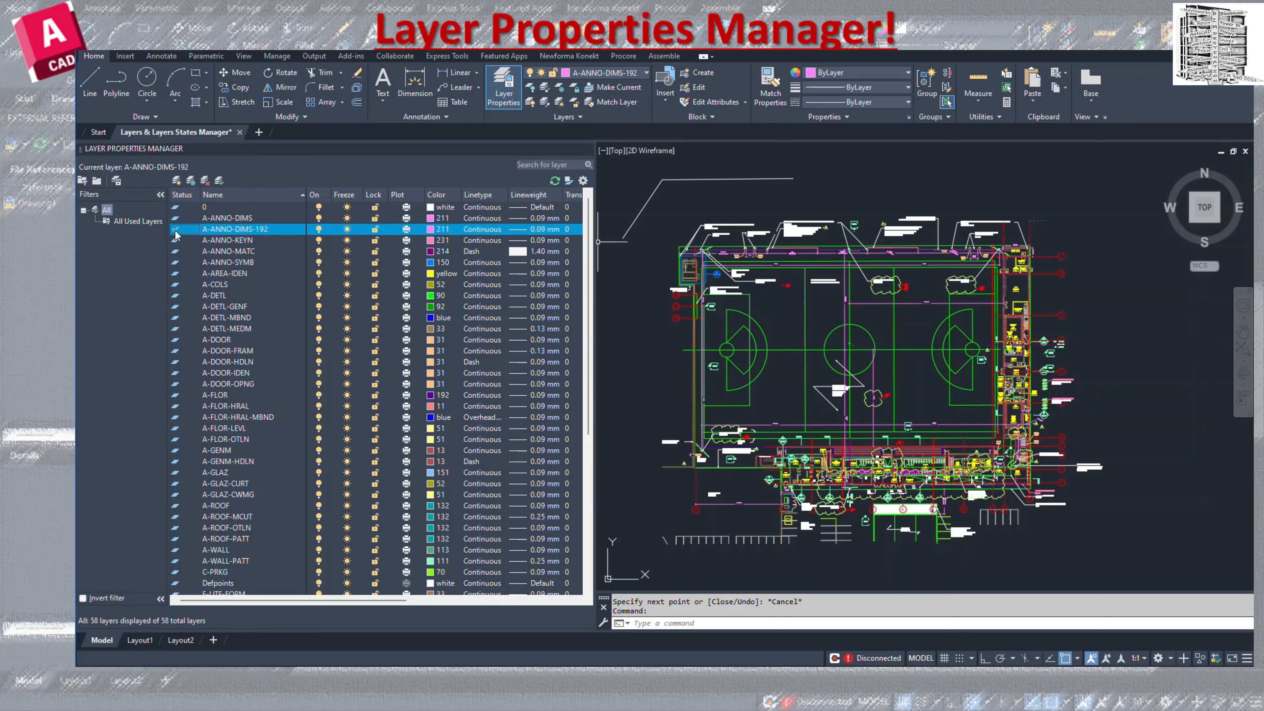
{"action": "left_click", "coordinate": [643, 75]}
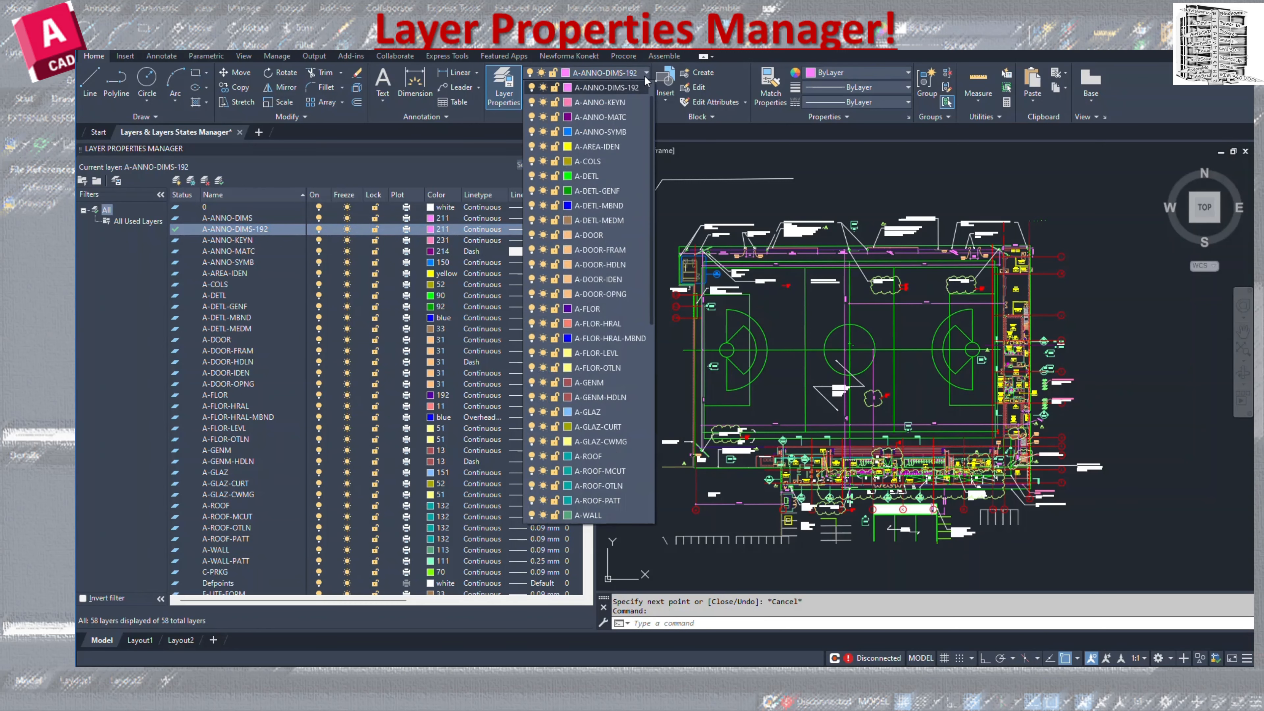
{"action": "scroll", "coordinate": [603, 136], "scroll_direction": "up", "scroll_amount": 1}
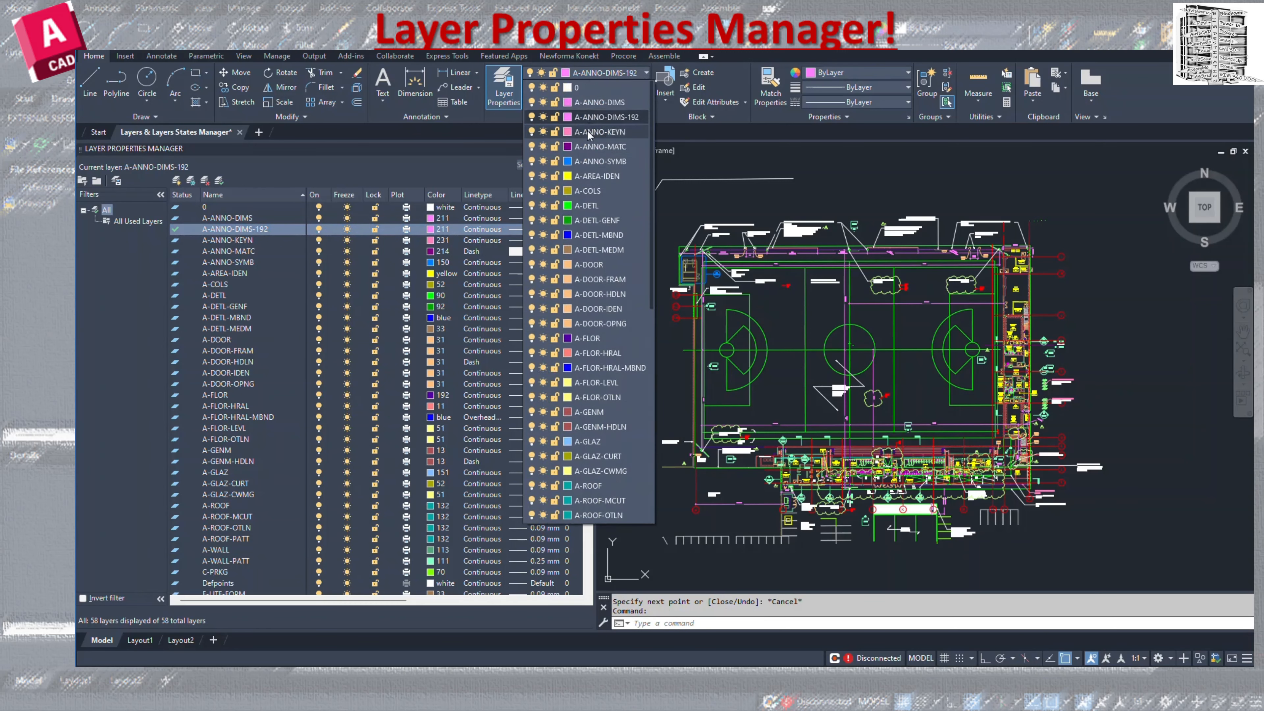
{"action": "left_click", "coordinate": [585, 146]}
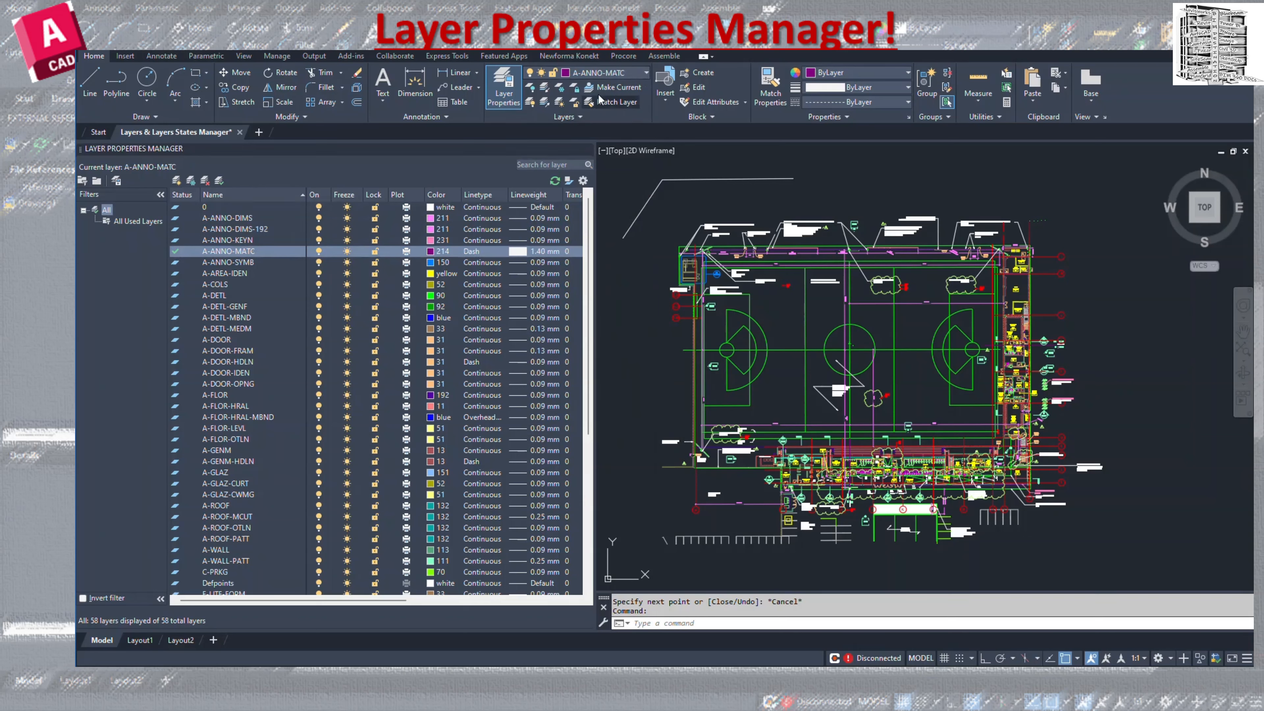
{"action": "left_click", "coordinate": [637, 73]}
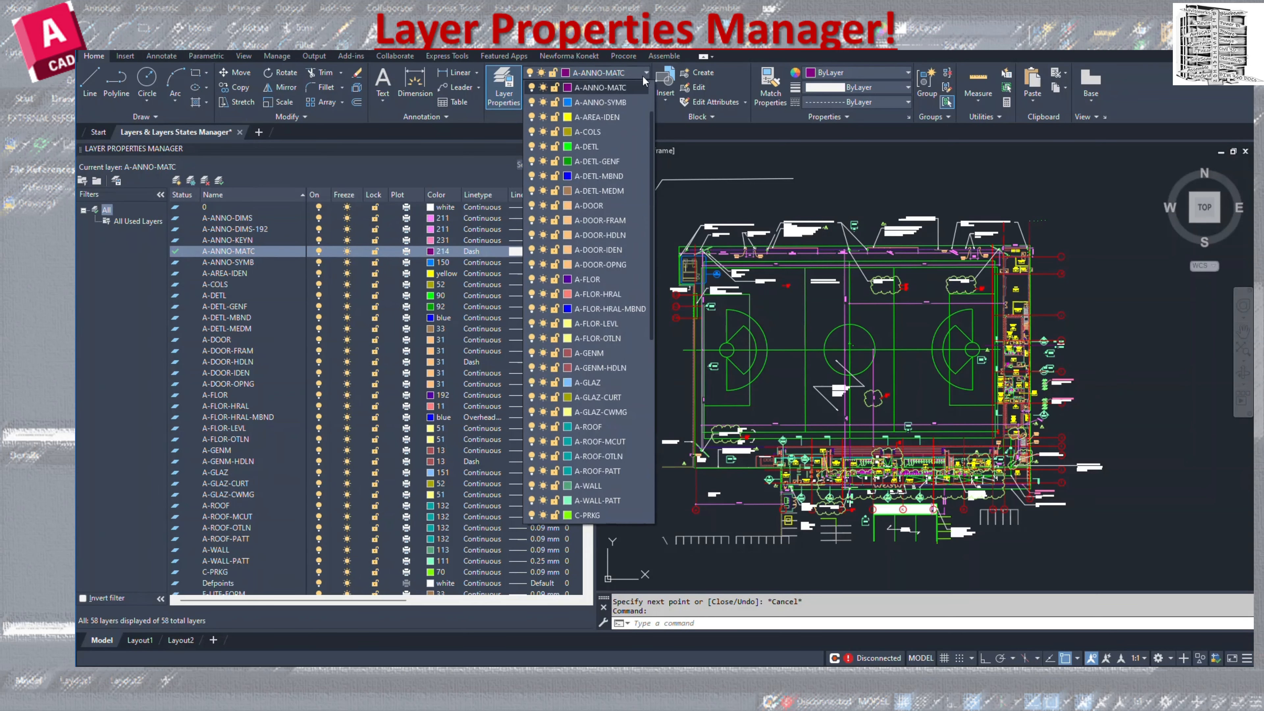
{"action": "left_click", "coordinate": [588, 263]}
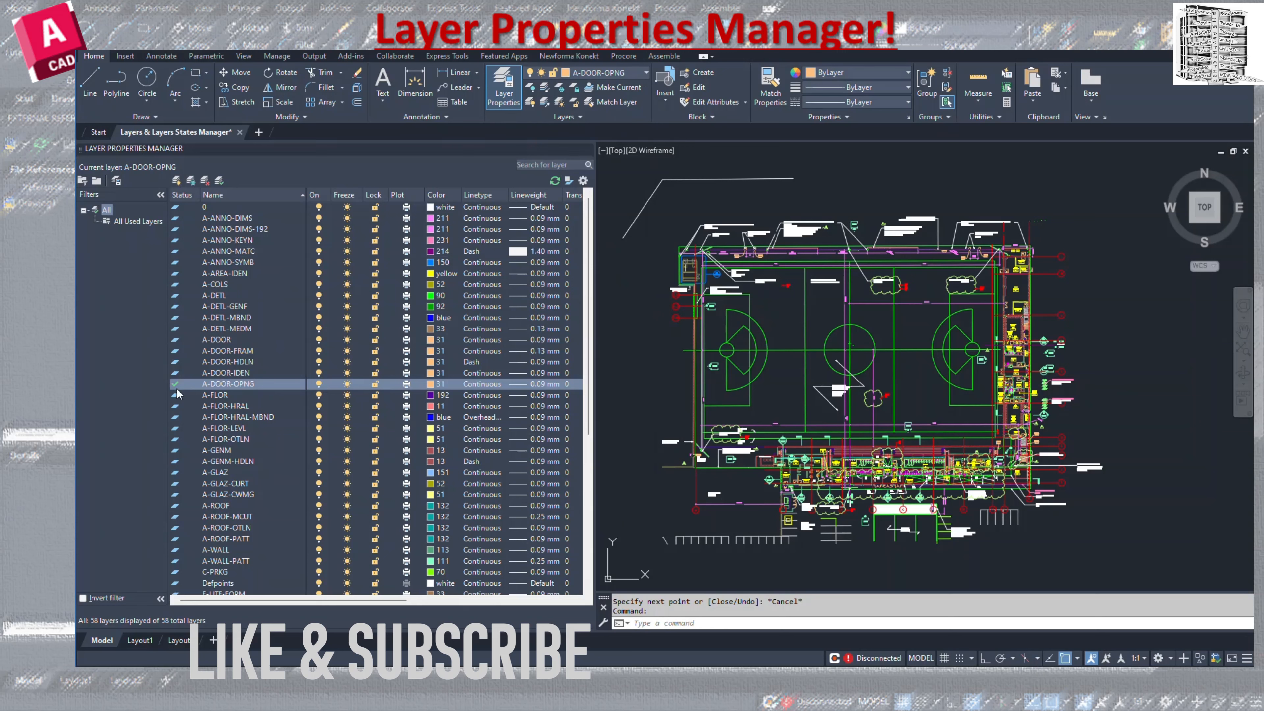
Make A-DETL-MEDM the current layer and draw a two-segment line just below the white one, roughly parallel to it
{"action": "double_click", "coordinate": [173, 331]}
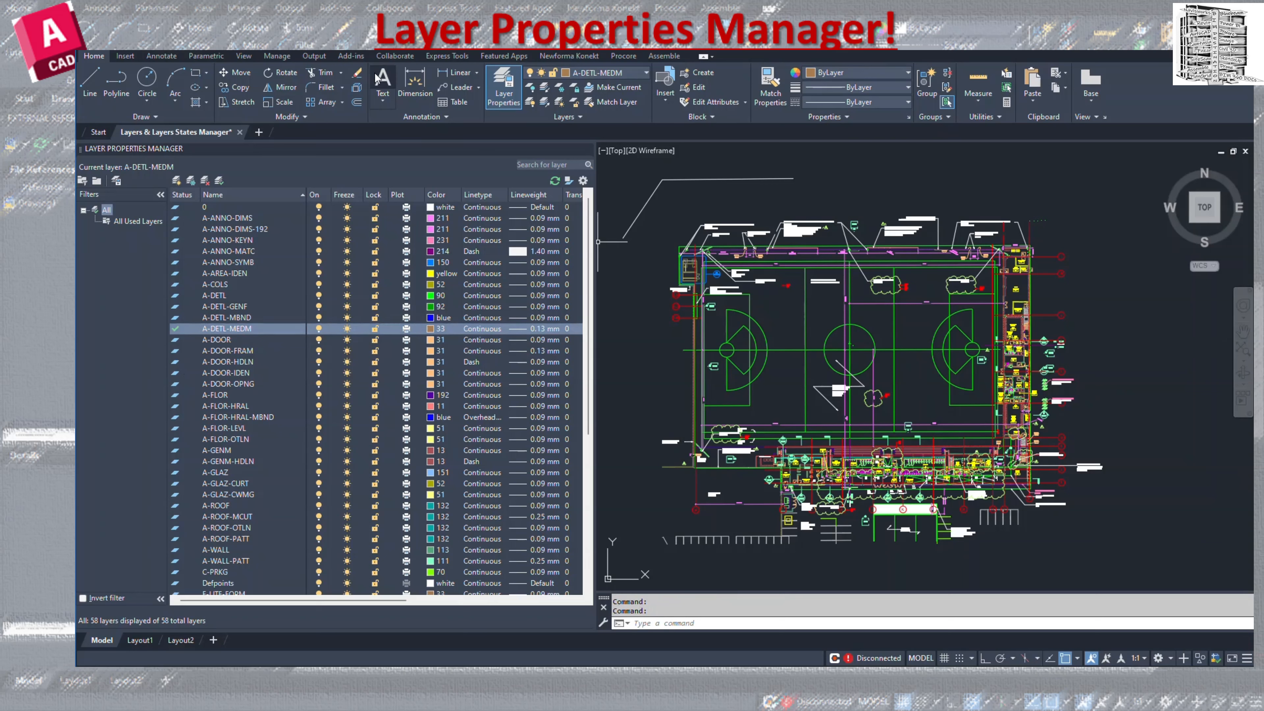
{"action": "left_click", "coordinate": [90, 79]}
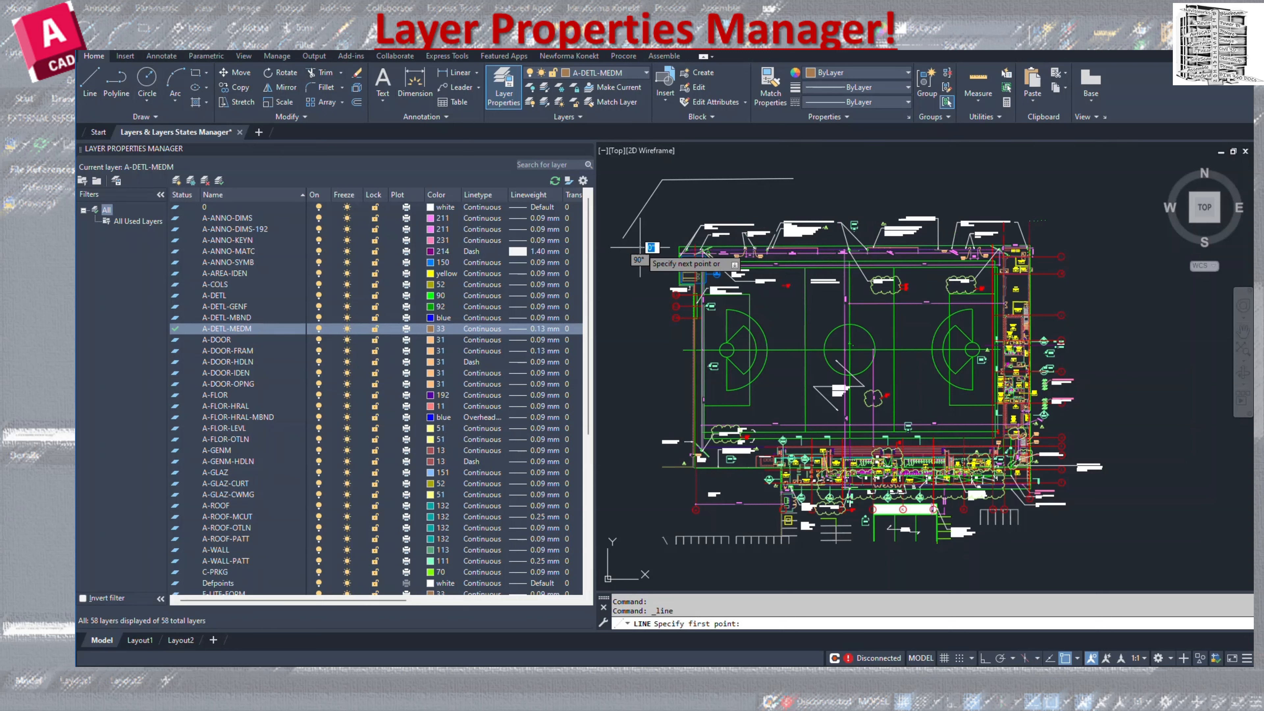
{"action": "left_click", "coordinate": [667, 194]}
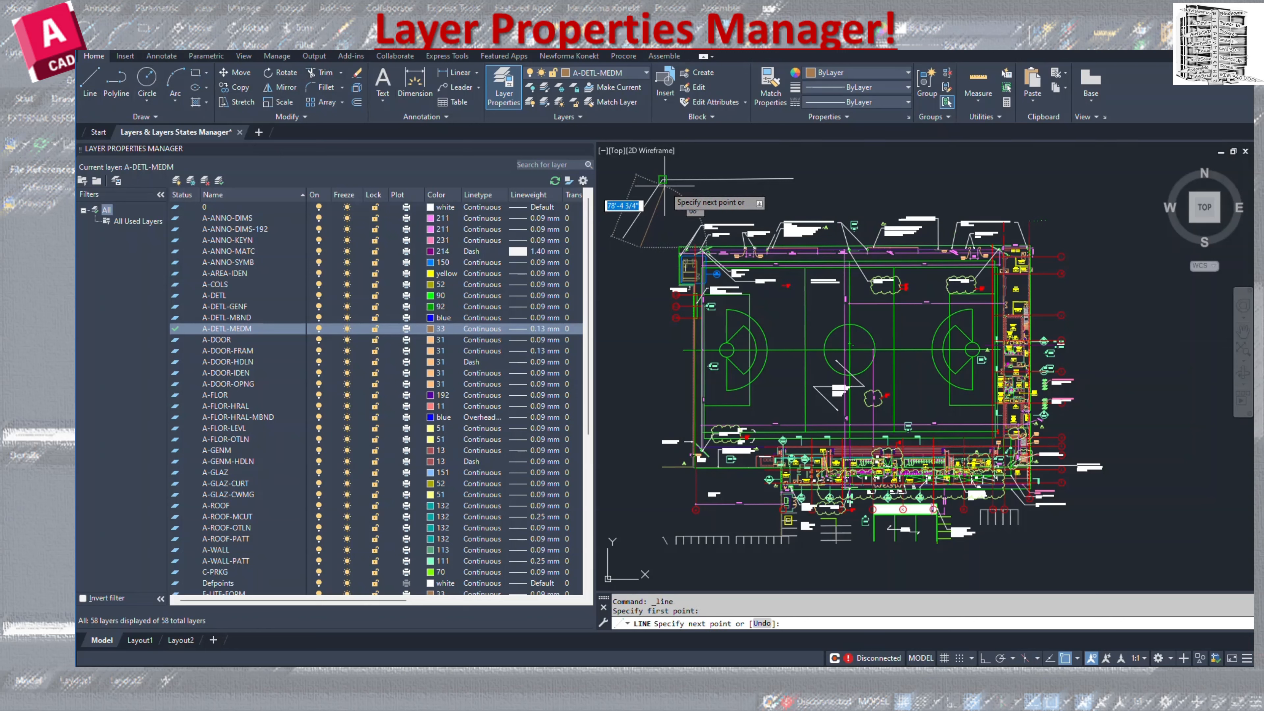
{"action": "left_click", "coordinate": [812, 192]}
{"action": "key", "text": "Escape"}
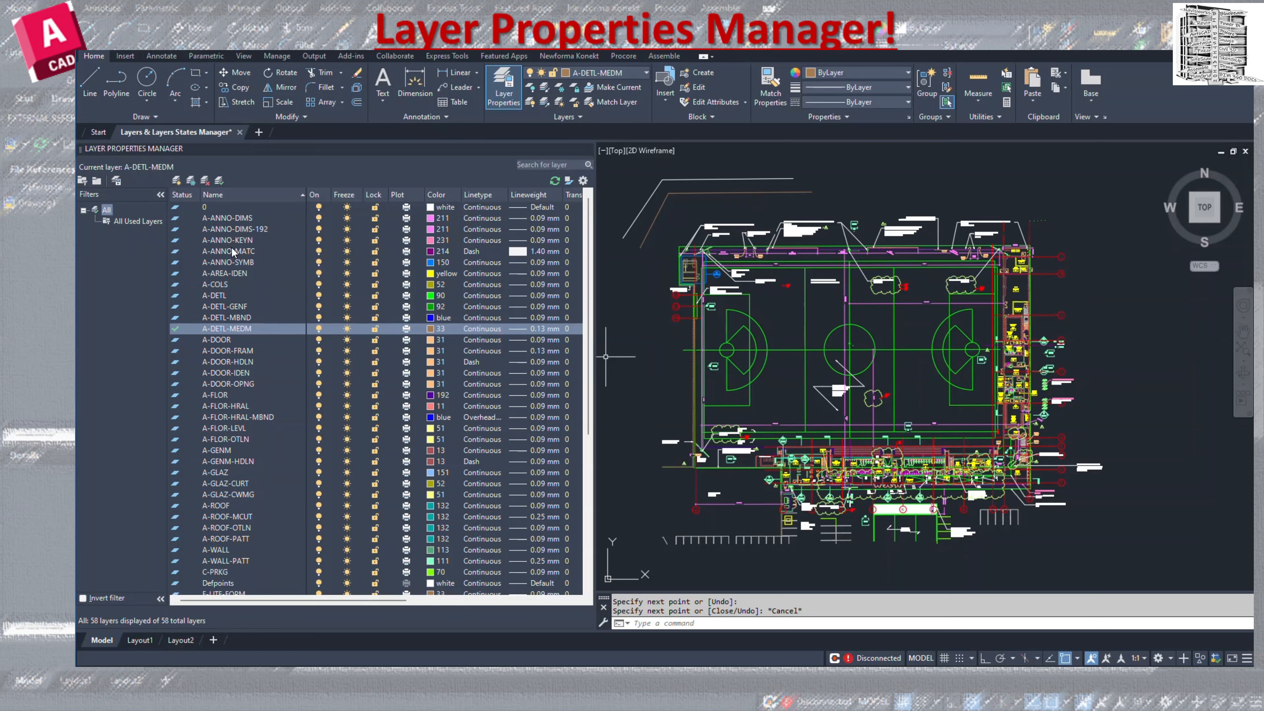
Turn off layer A-DETL by picking a green field line in the drawing, and turn it back on from the layer list
{"action": "scroll", "coordinate": [217, 341], "scroll_direction": "down", "scroll_amount": 8}
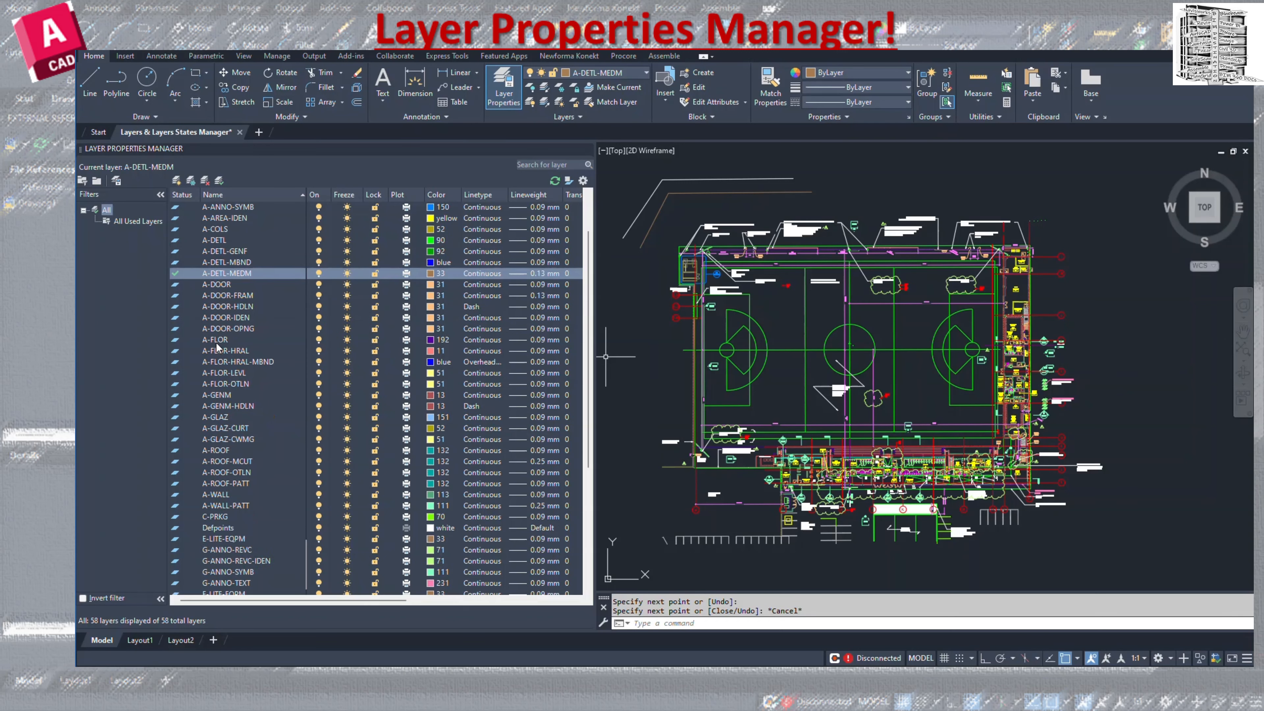
{"action": "scroll", "coordinate": [216, 343], "scroll_direction": "up", "scroll_amount": 8}
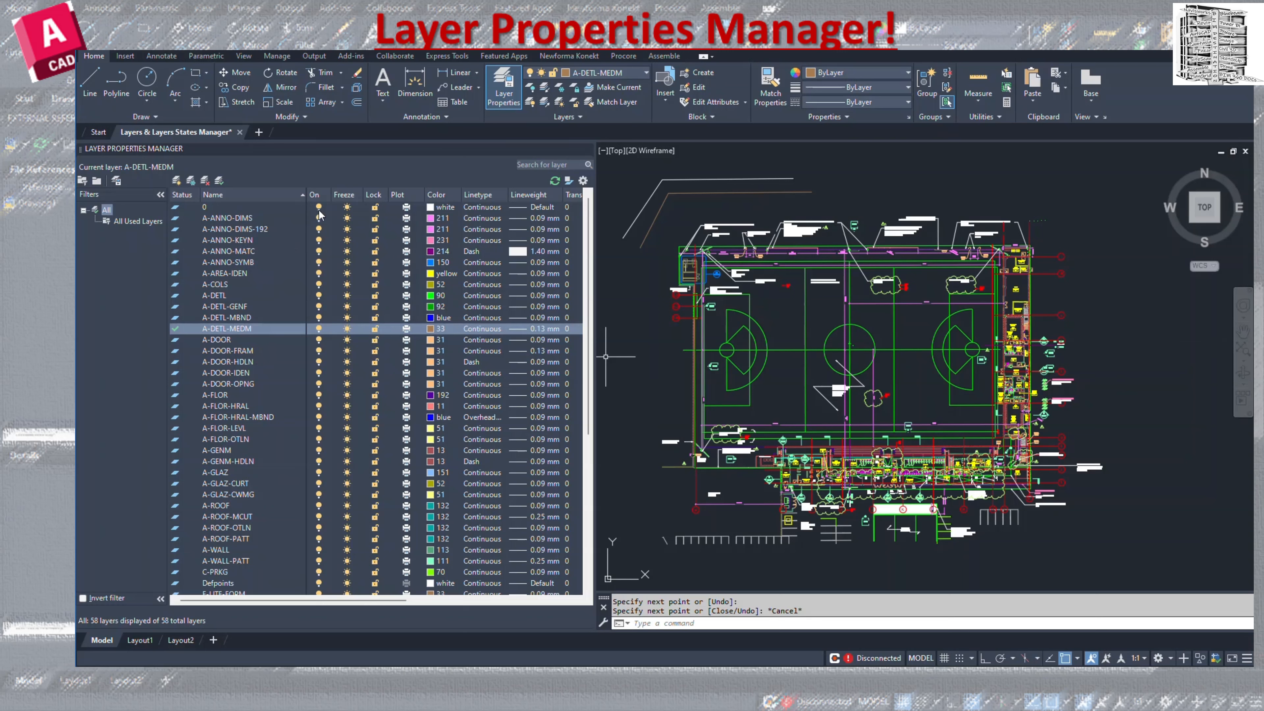
{"action": "left_click", "coordinate": [531, 103]}
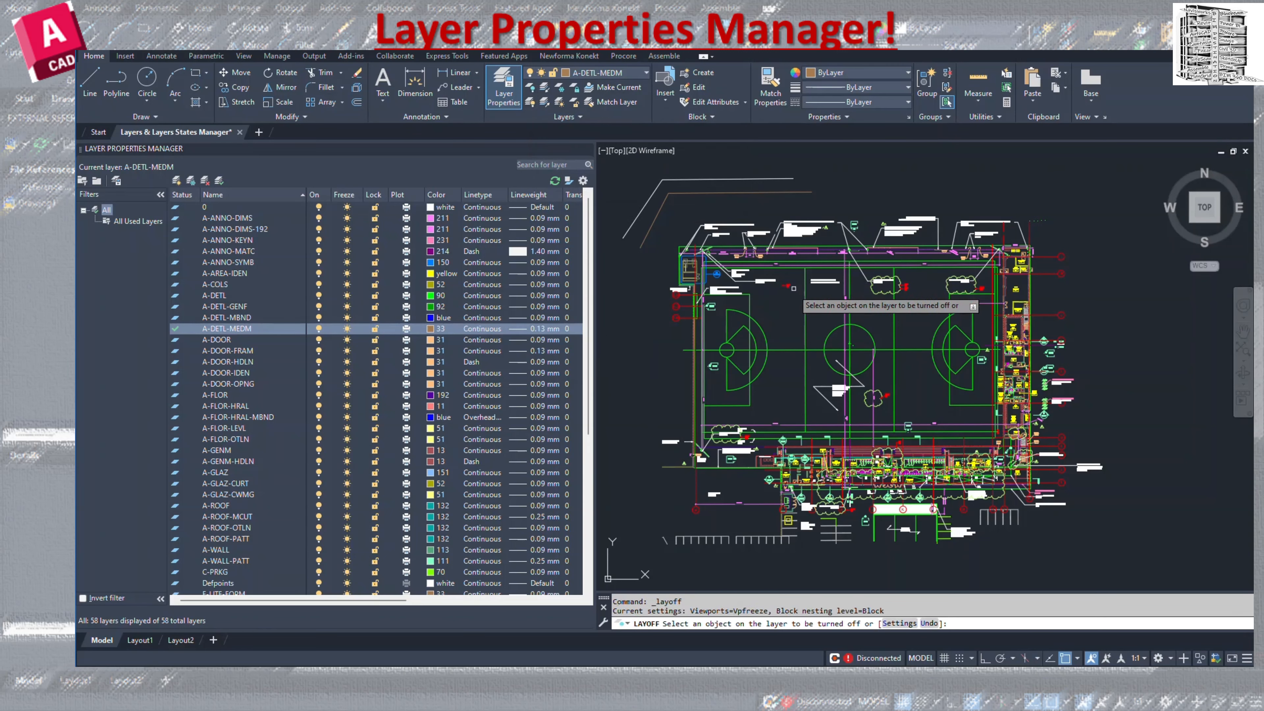
{"action": "left_click", "coordinate": [804, 307]}
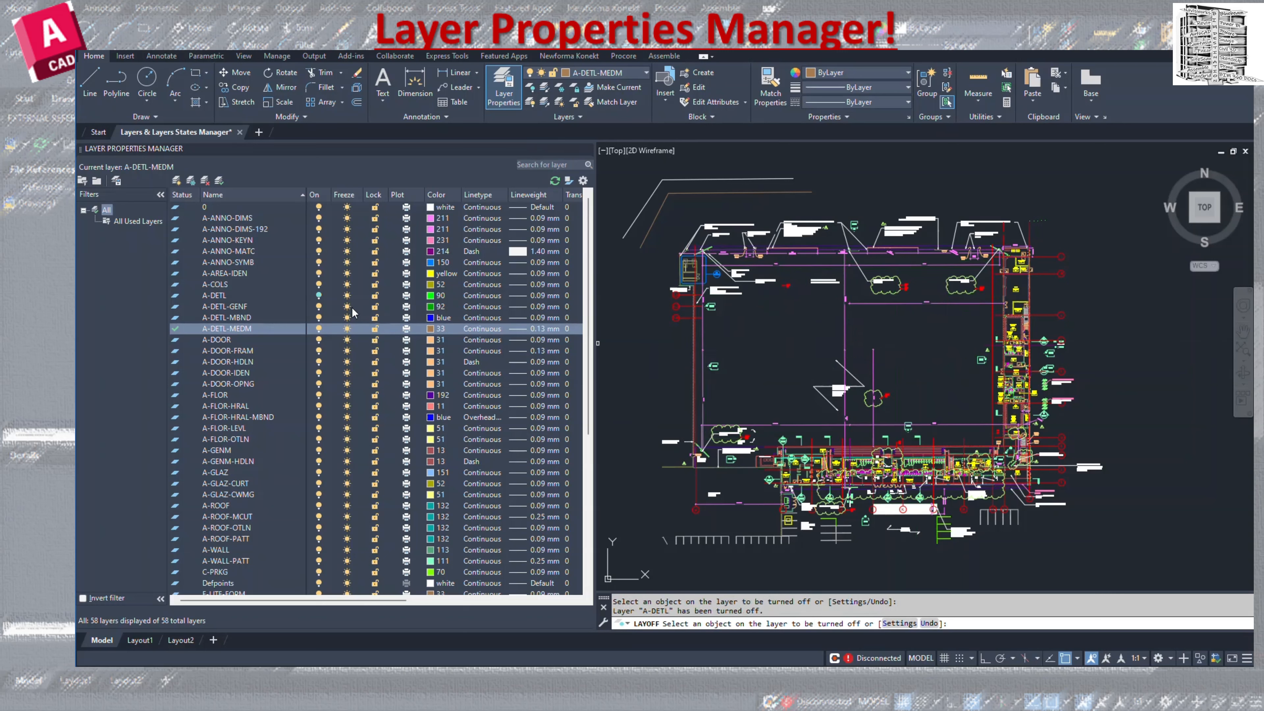
{"action": "left_click", "coordinate": [319, 295]}
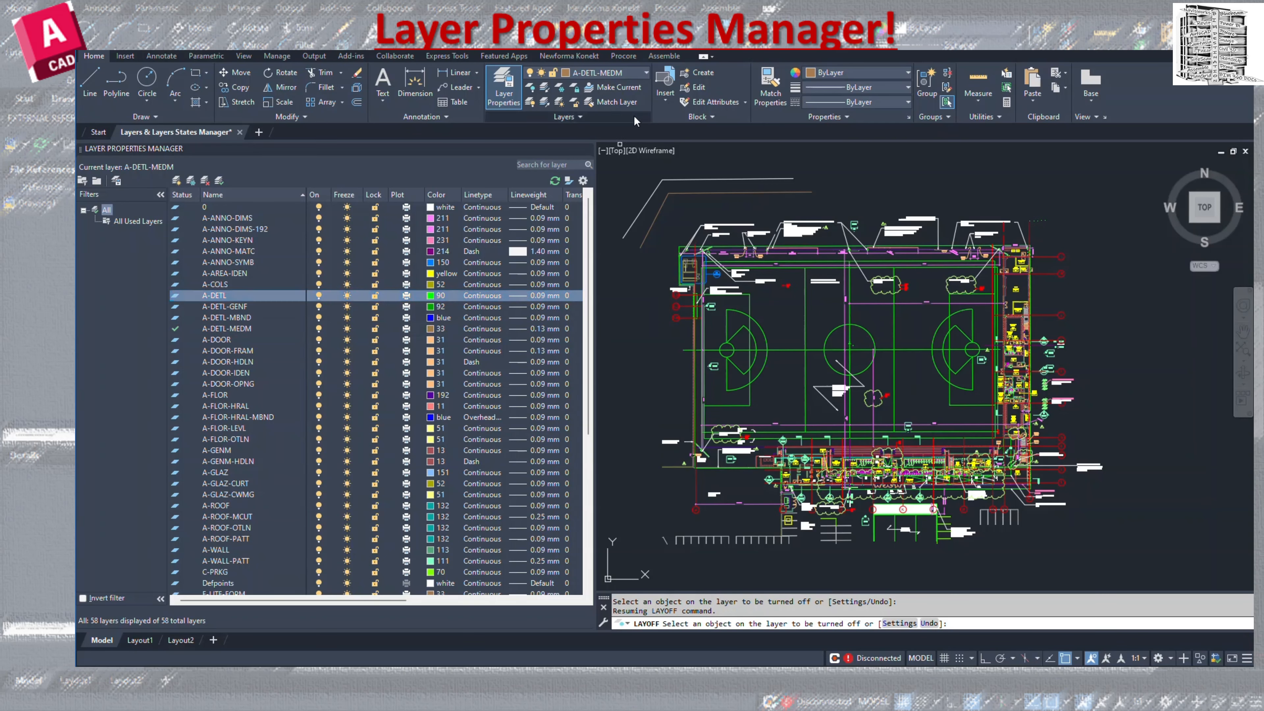
Turn off layer A-ANNO-DIMS by picking a magenta dimension in the field, and turn all layers back on
{"action": "left_click", "coordinate": [532, 91]}
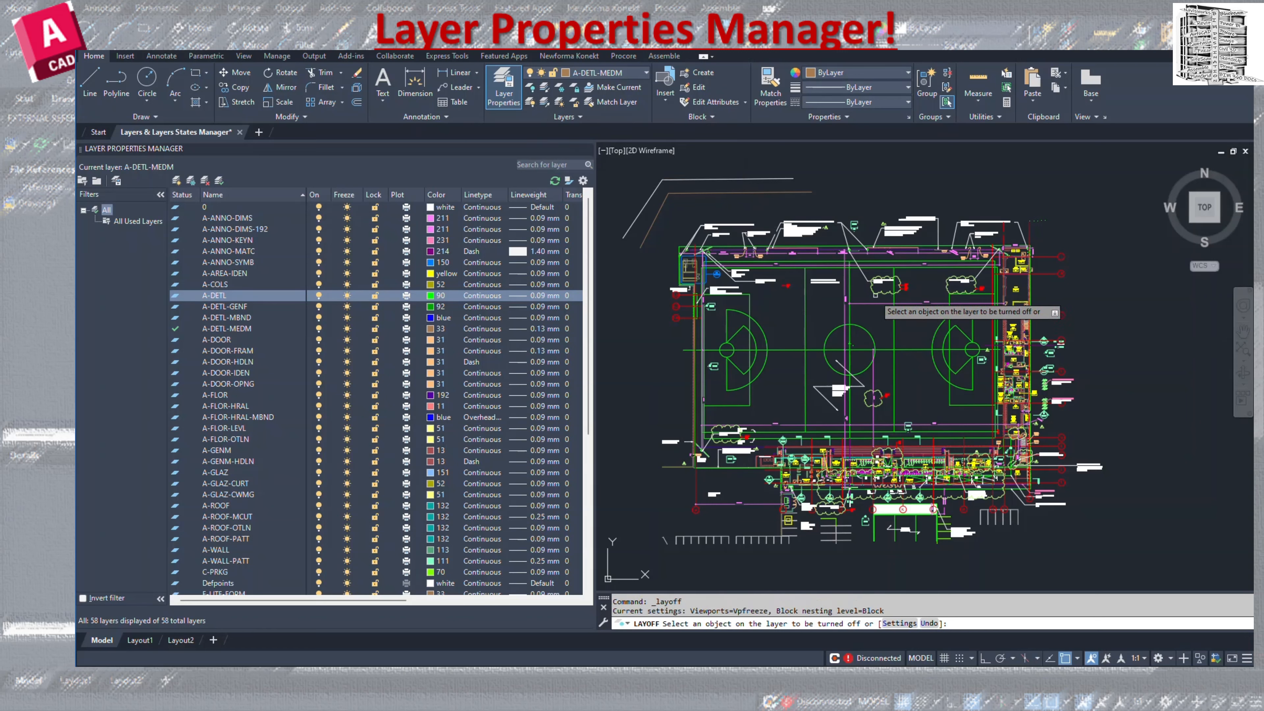
{"action": "left_click", "coordinate": [849, 299]}
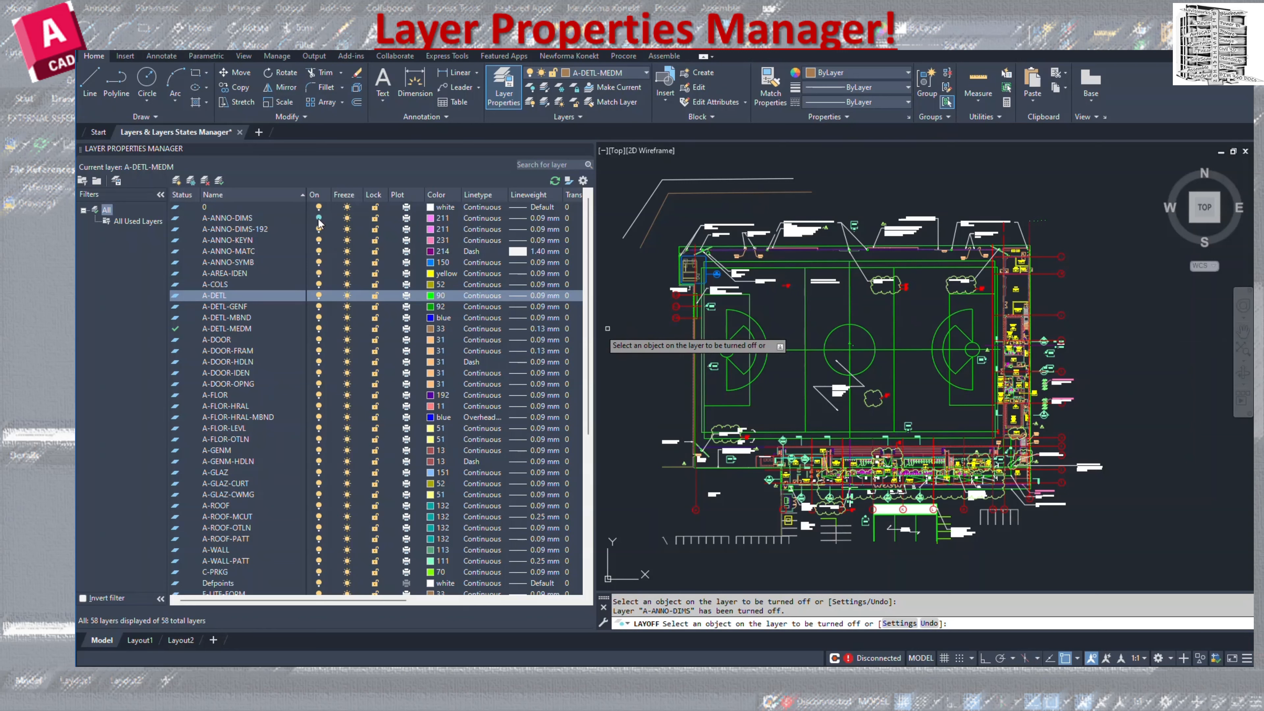
{"action": "scroll", "coordinate": [385, 465], "scroll_direction": "down", "scroll_amount": 8}
{"action": "scroll", "coordinate": [383, 464], "scroll_direction": "up", "scroll_amount": 8}
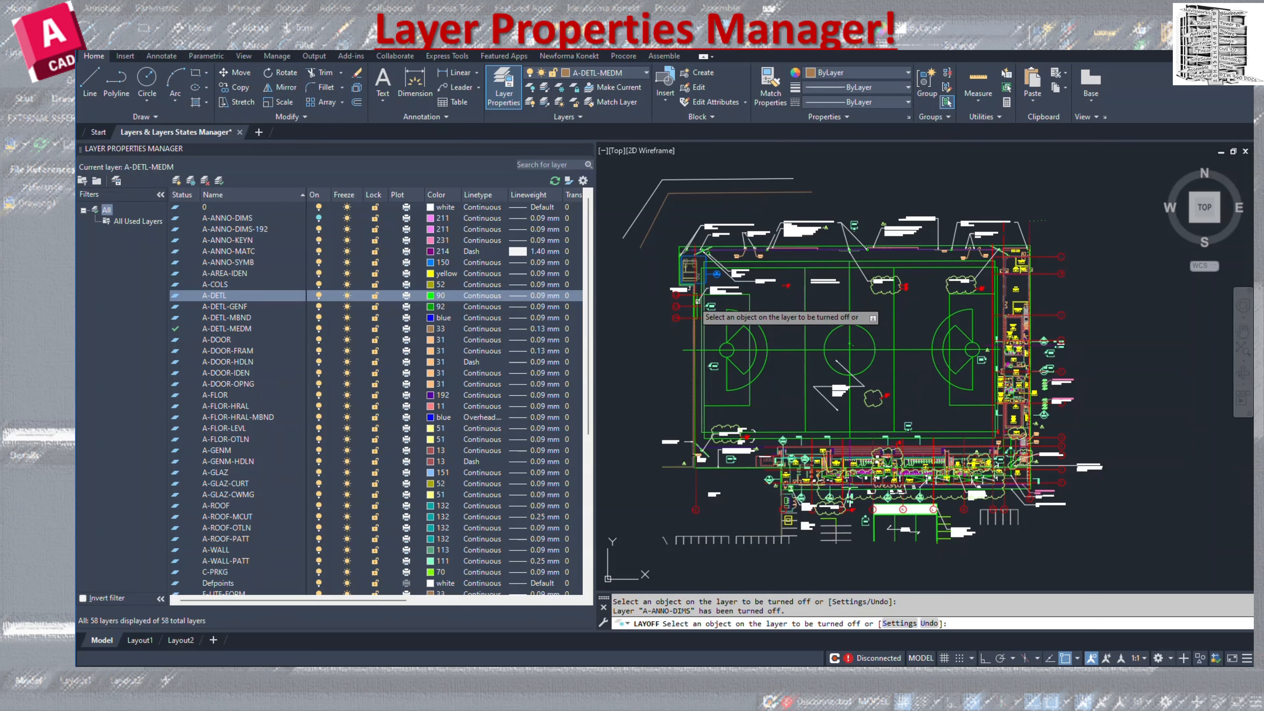
{"action": "left_click", "coordinate": [529, 104]}
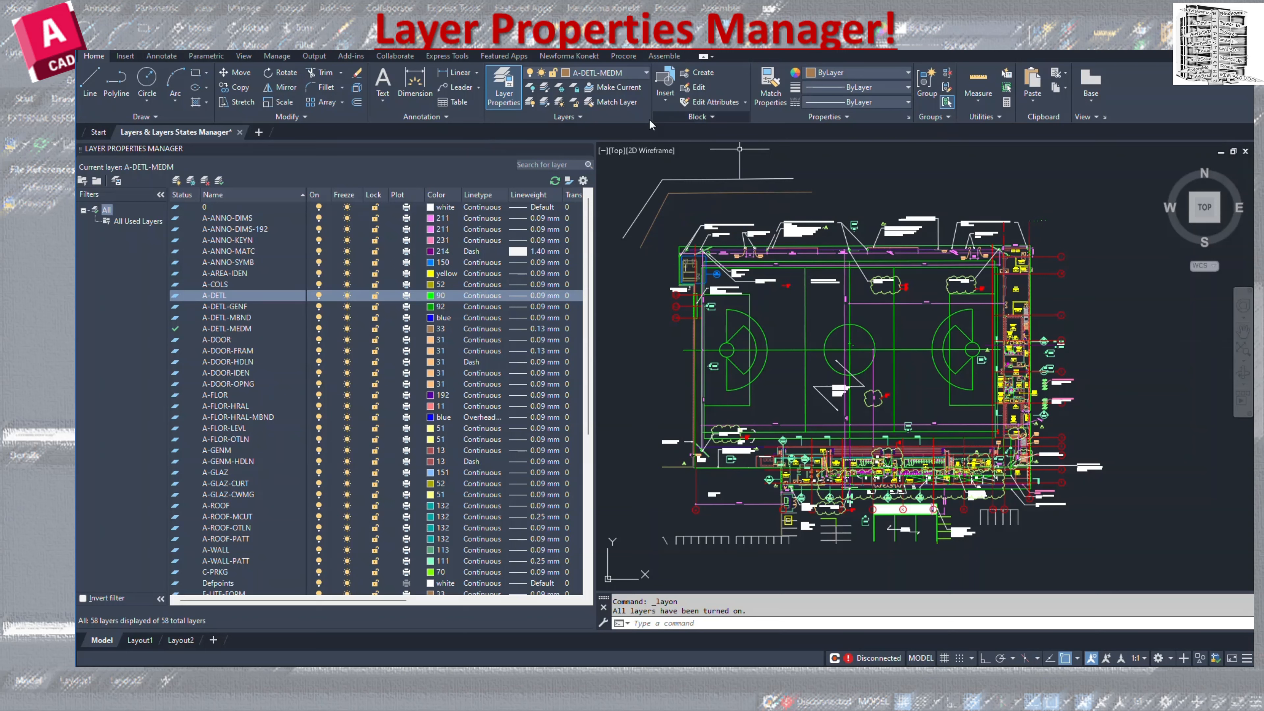
Freeze layer A-DETL by picking a green field line, and thaw it from the layer list
{"action": "left_click", "coordinate": [559, 88]}
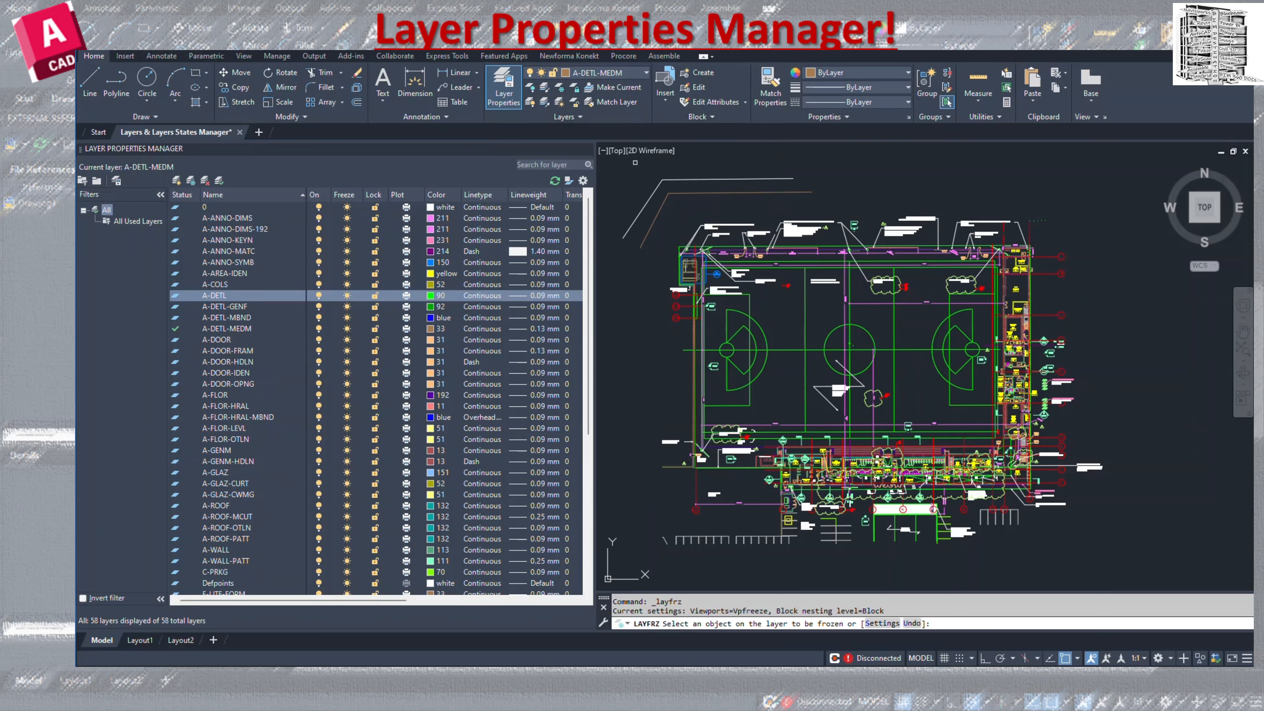
{"action": "left_click", "coordinate": [805, 297]}
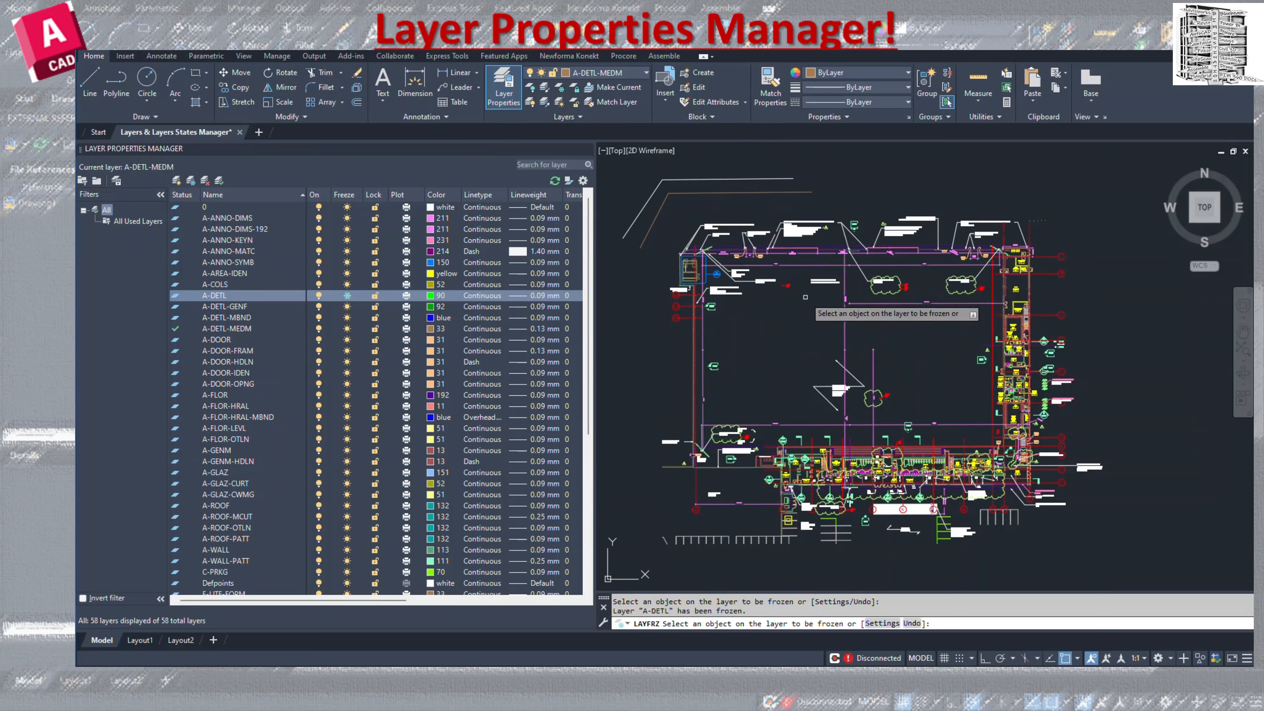
{"action": "left_click", "coordinate": [347, 297]}
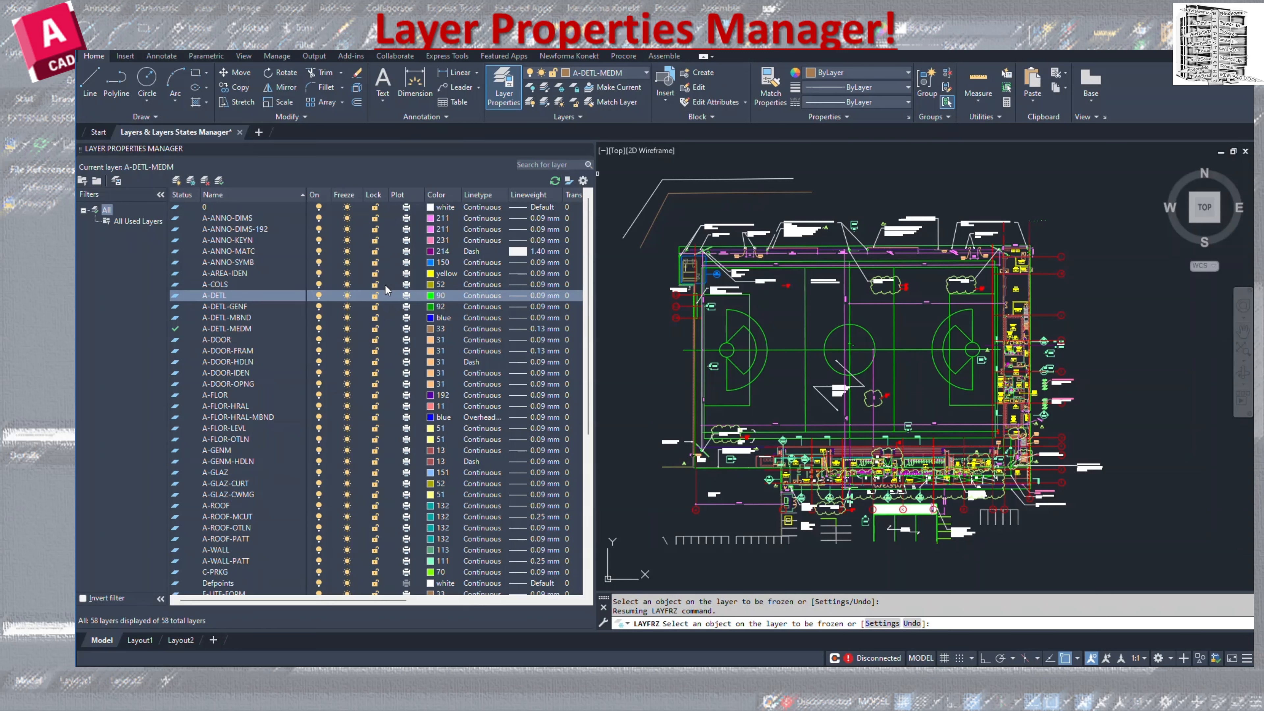
Lock and unlock layer A-DETL, and switch its plotting off and on again
{"action": "left_click", "coordinate": [374, 295]}
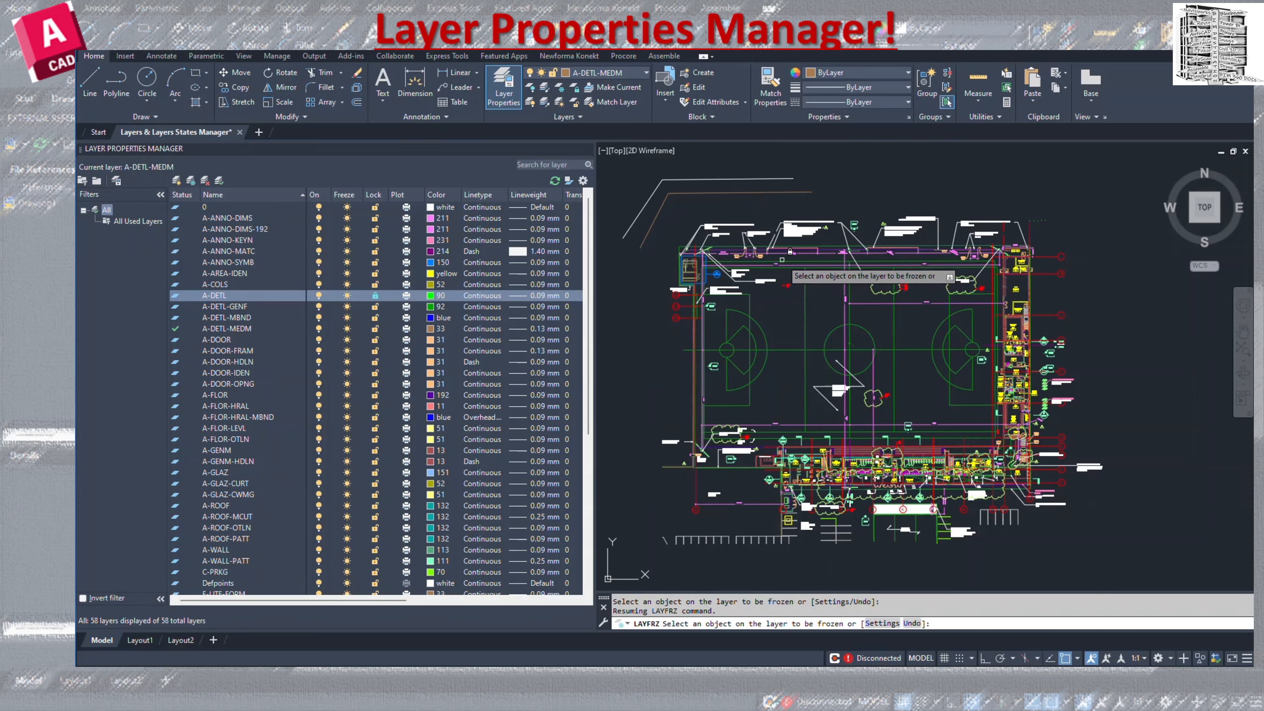
{"action": "left_click", "coordinate": [375, 296]}
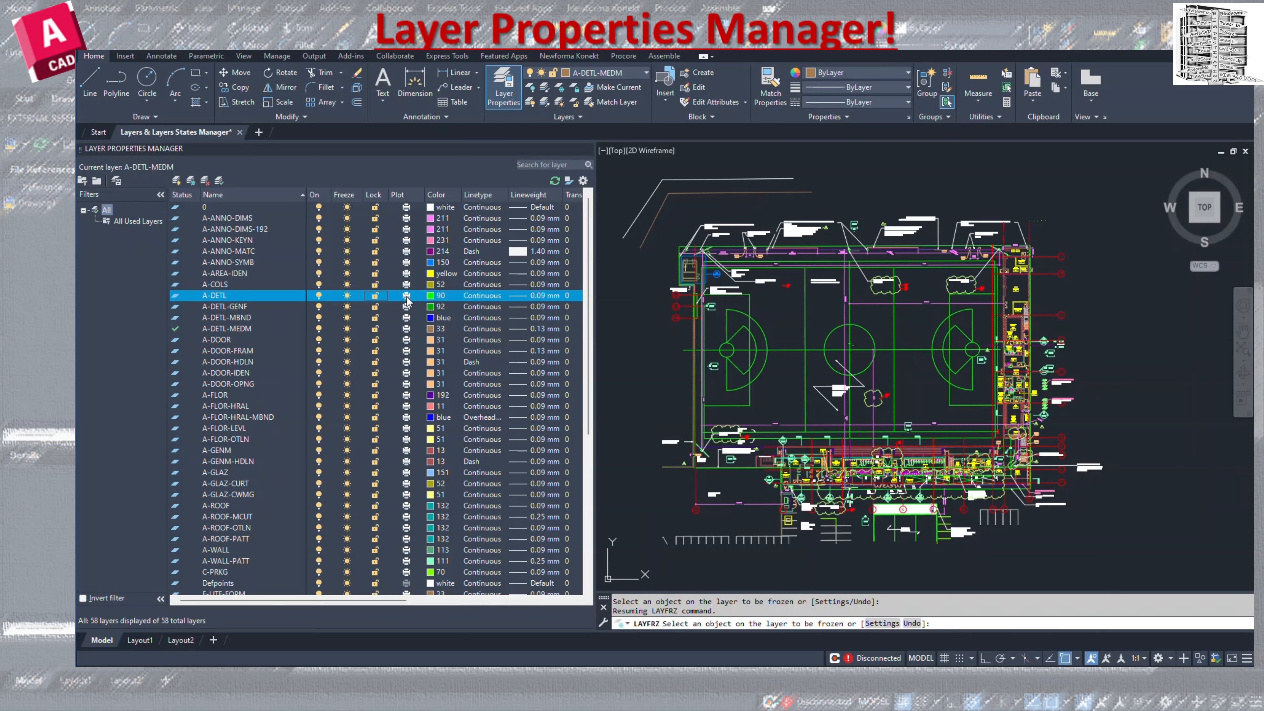
{"action": "left_click", "coordinate": [407, 296]}
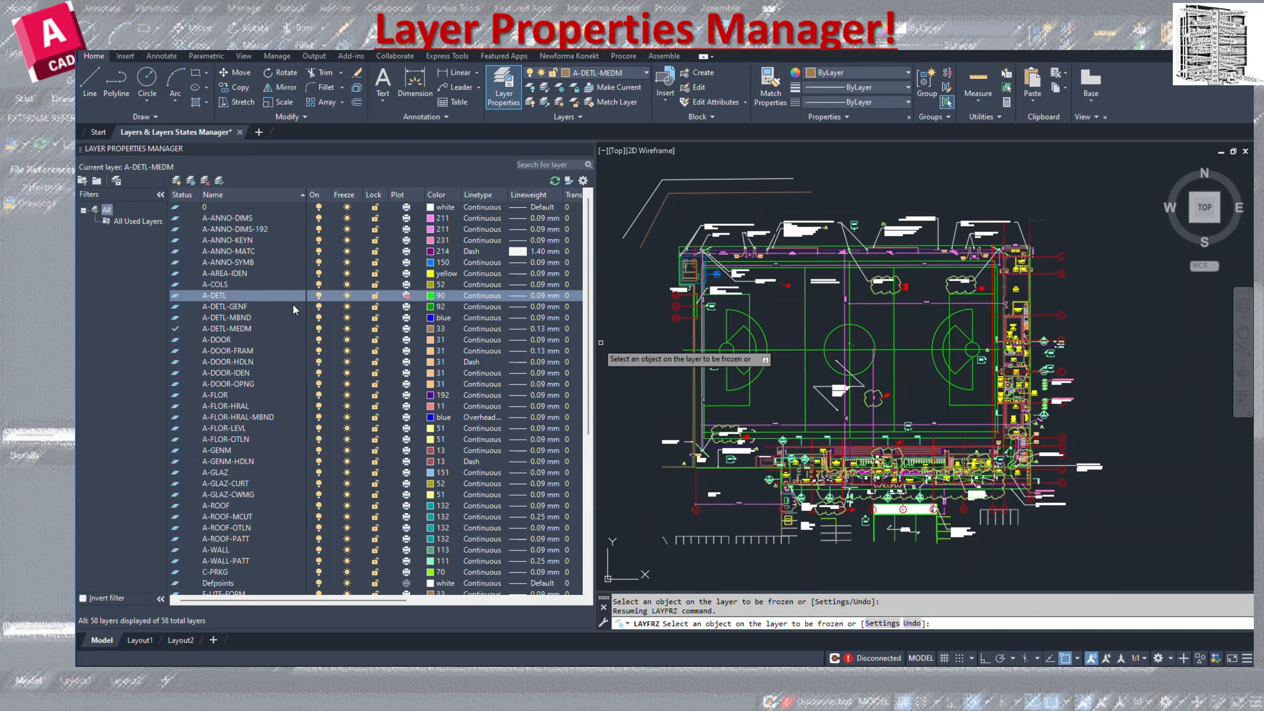
{"action": "key", "text": "Escape"}
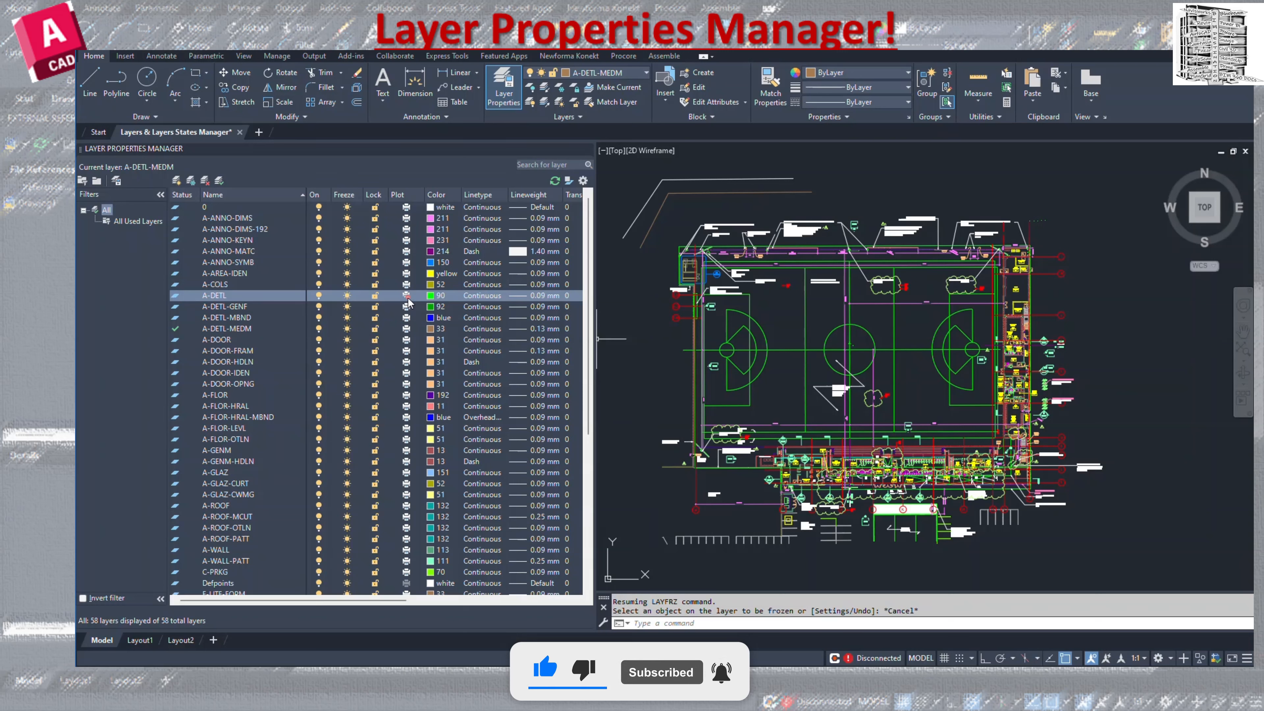
{"action": "left_click", "coordinate": [408, 298]}
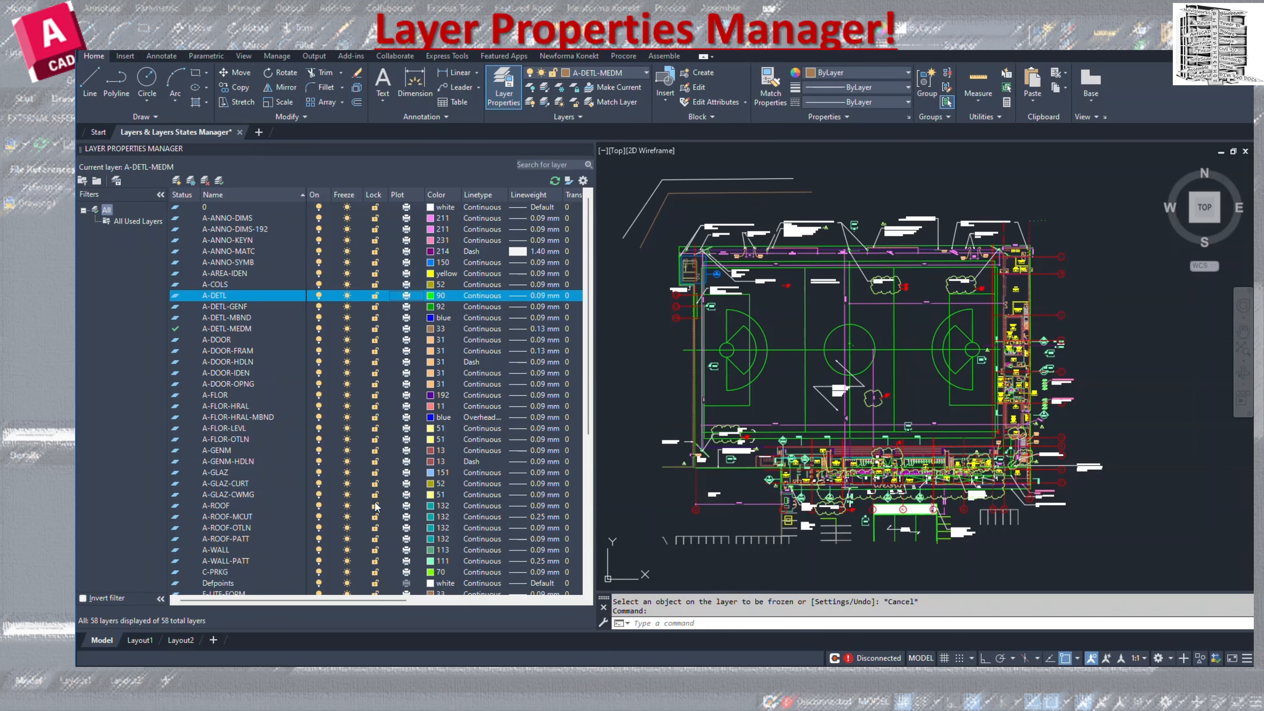
Set the color of layer A-DETL to magenta, and undo the change
{"action": "scroll", "coordinate": [401, 396], "scroll_direction": "down", "scroll_amount": 2}
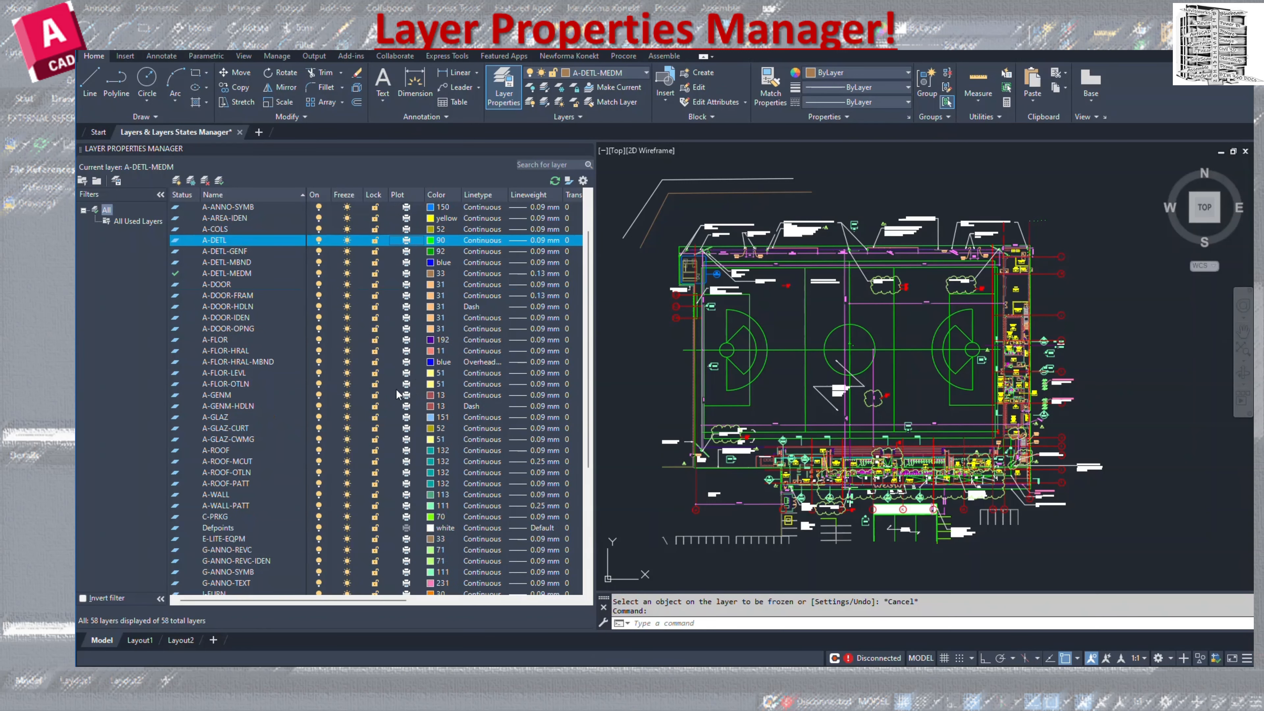
{"action": "scroll", "coordinate": [396, 389], "scroll_direction": "up", "scroll_amount": 2}
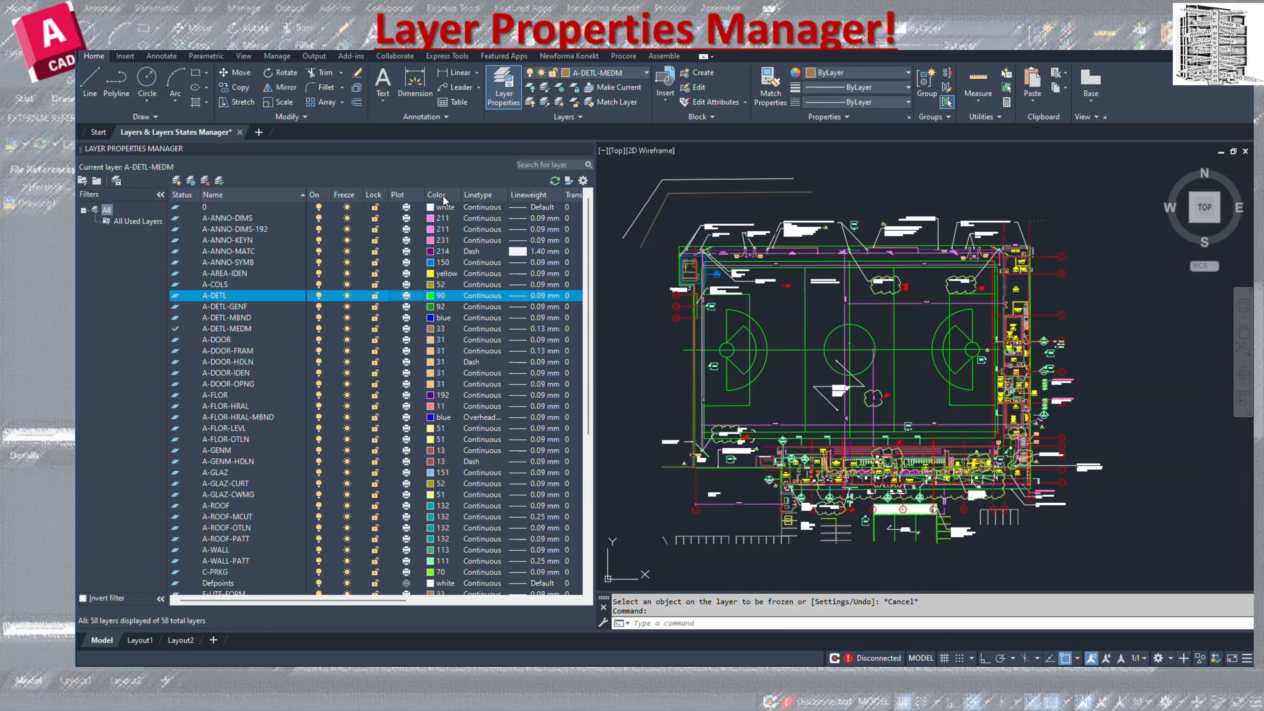
{"action": "left_click", "coordinate": [432, 297]}
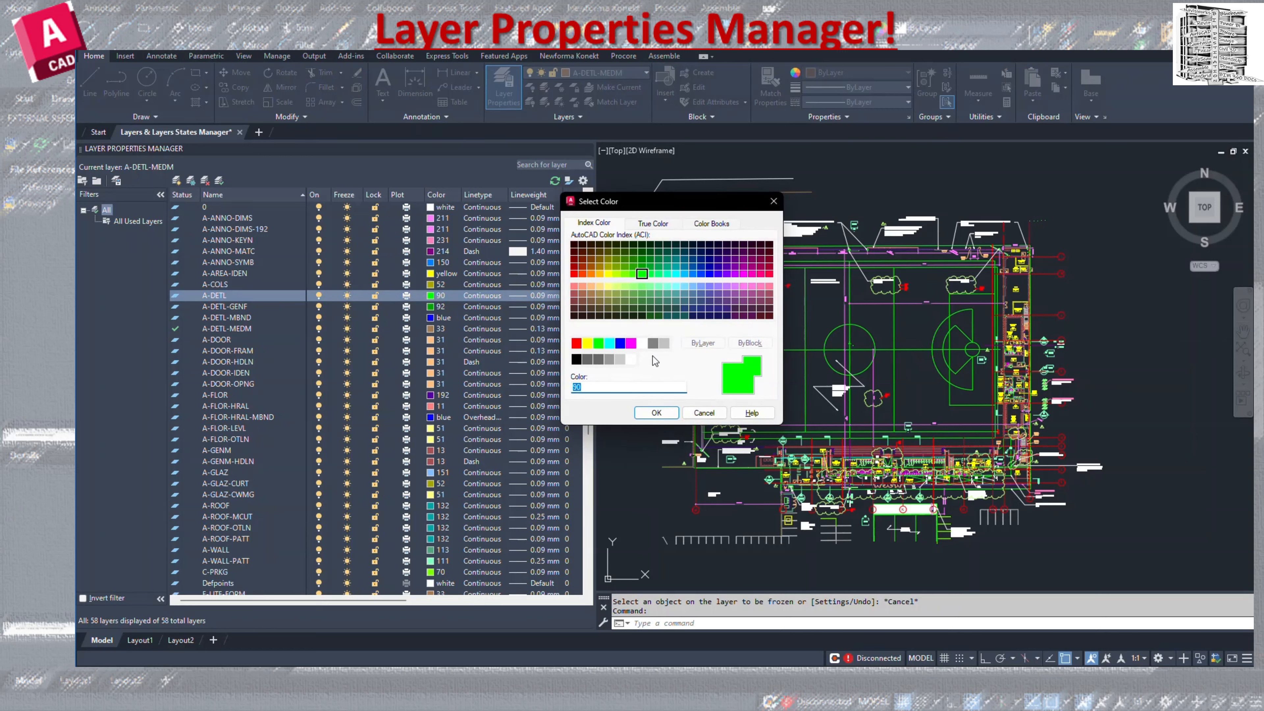
{"action": "left_click", "coordinate": [631, 343]}
{"action": "left_click", "coordinate": [657, 414]}
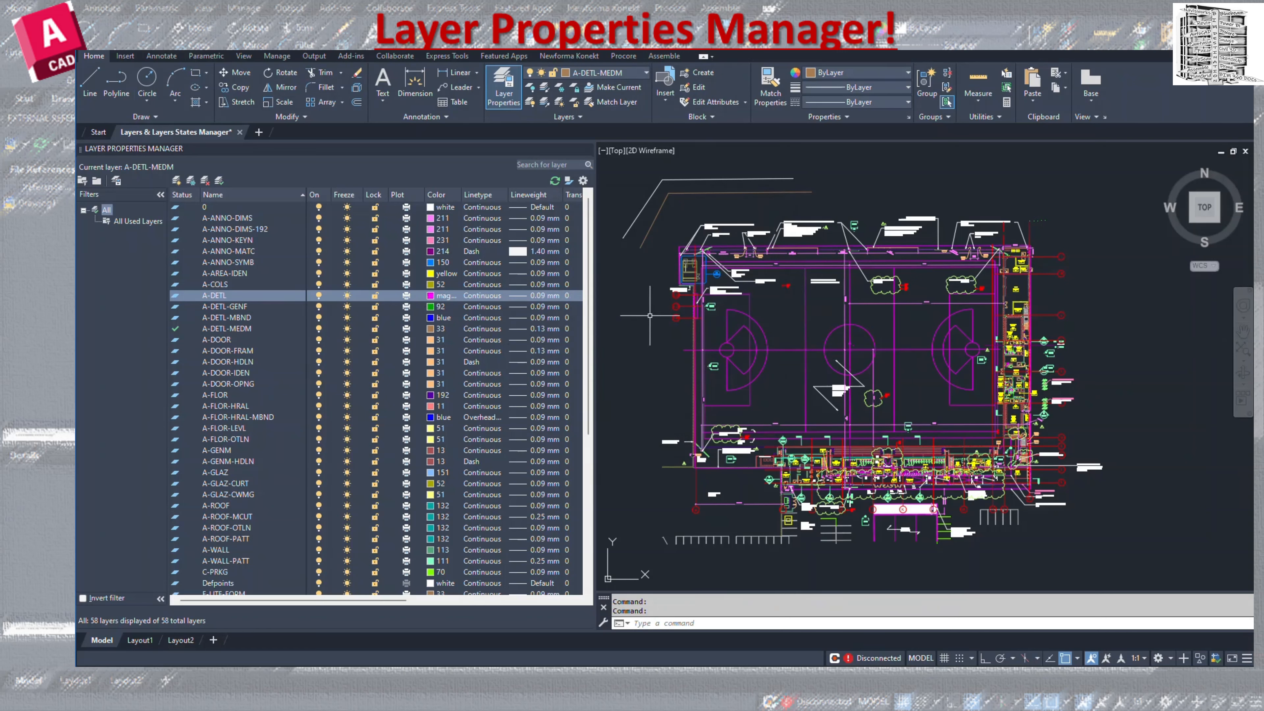
{"action": "key", "text": "ctrl+z"}
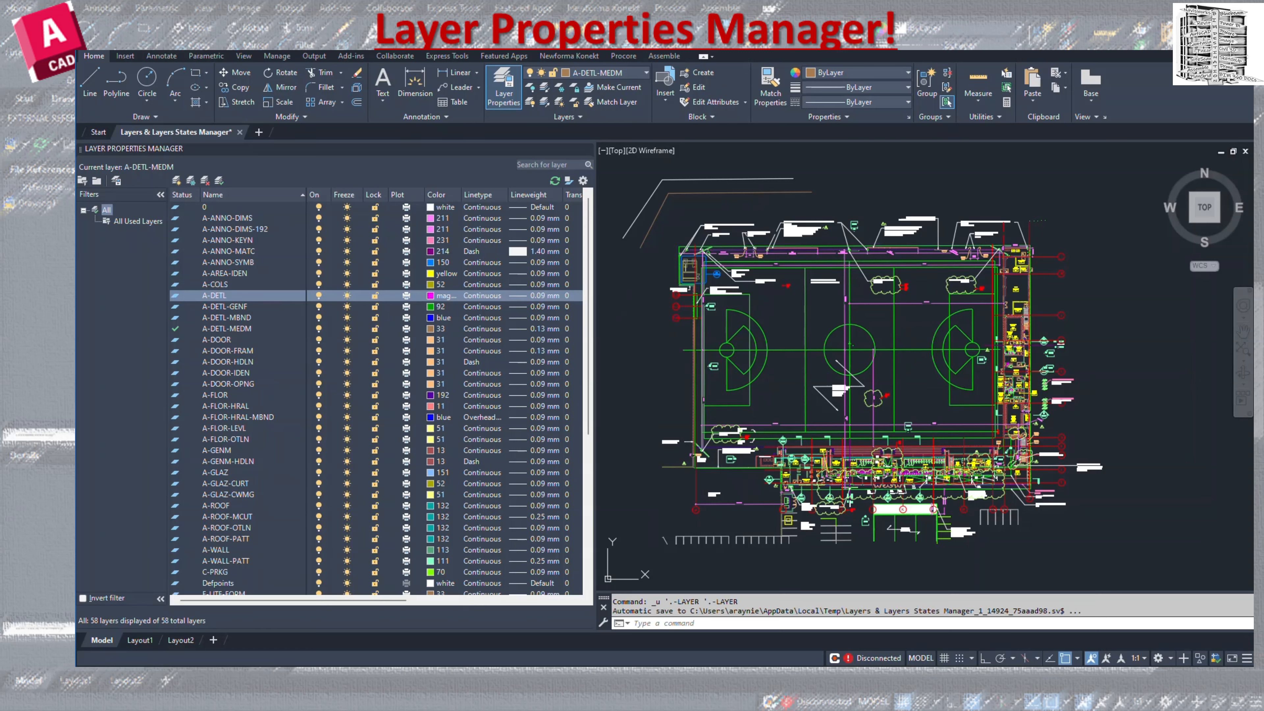
Browse the loaded linetypes available for layer A-DETL and accept Continuous
{"action": "left_click", "coordinate": [489, 296]}
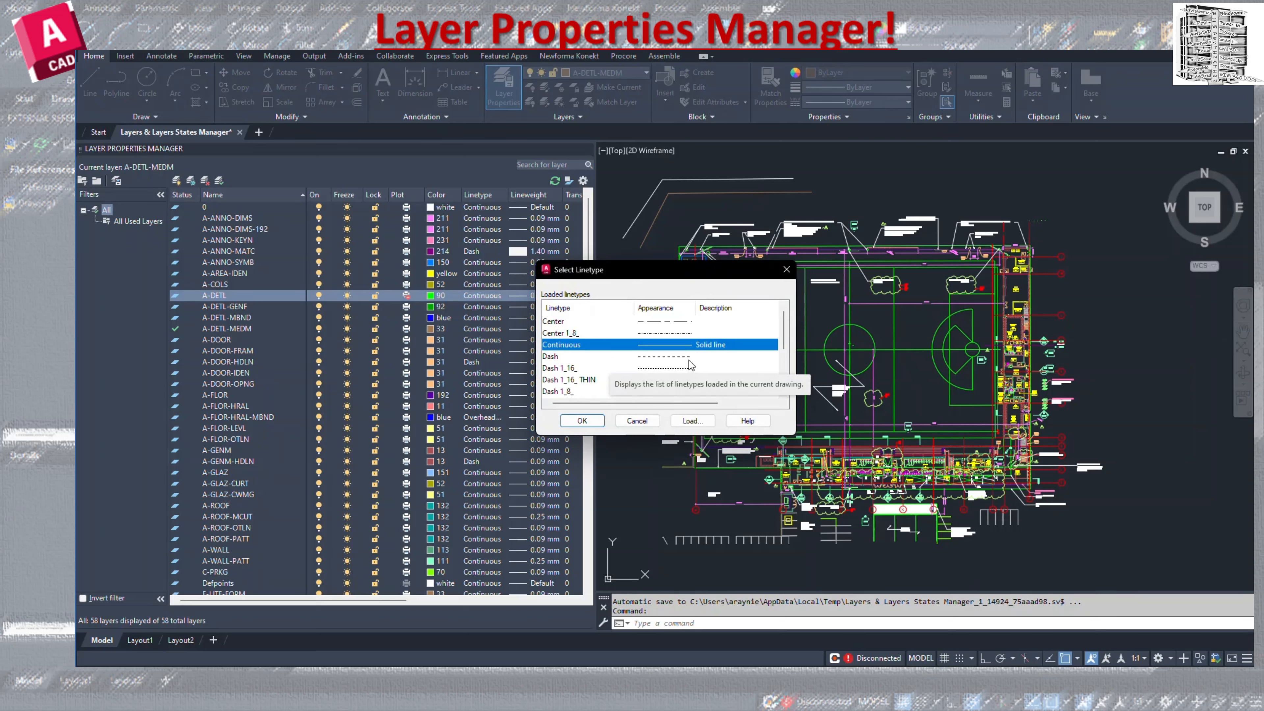
{"action": "scroll", "coordinate": [689, 366], "scroll_direction": "down", "scroll_amount": 3}
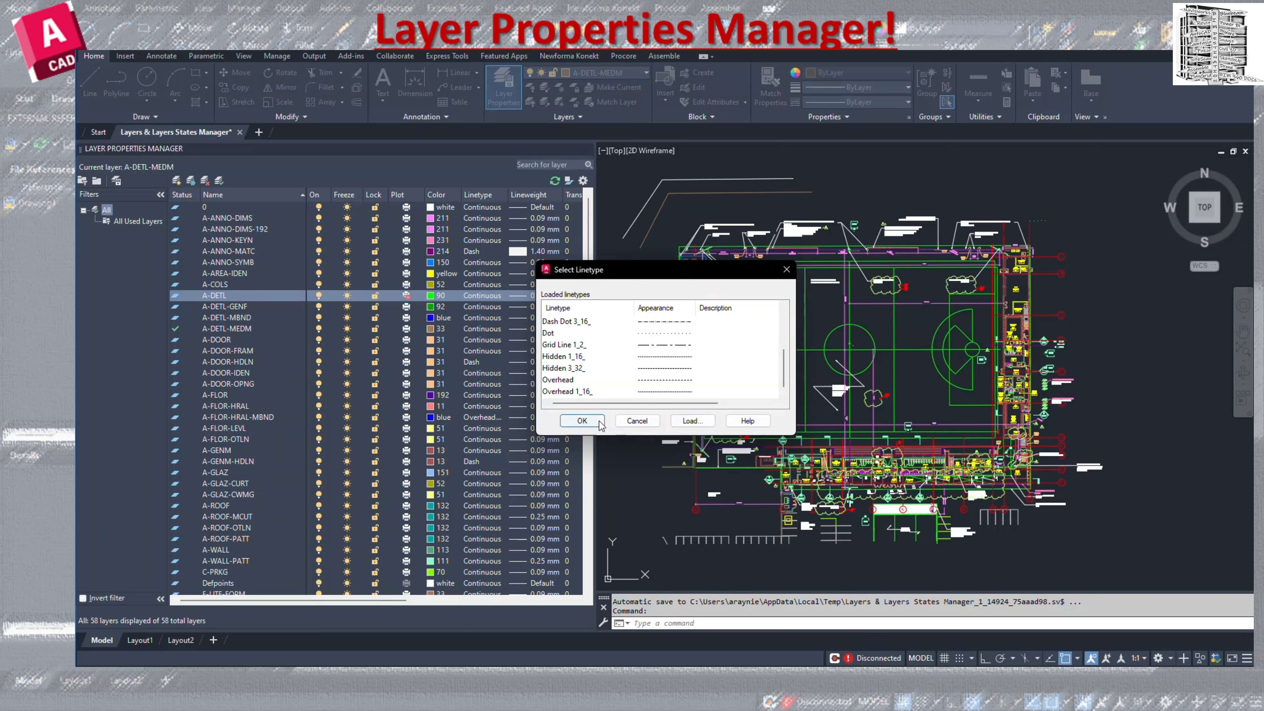
{"action": "left_click", "coordinate": [582, 420]}
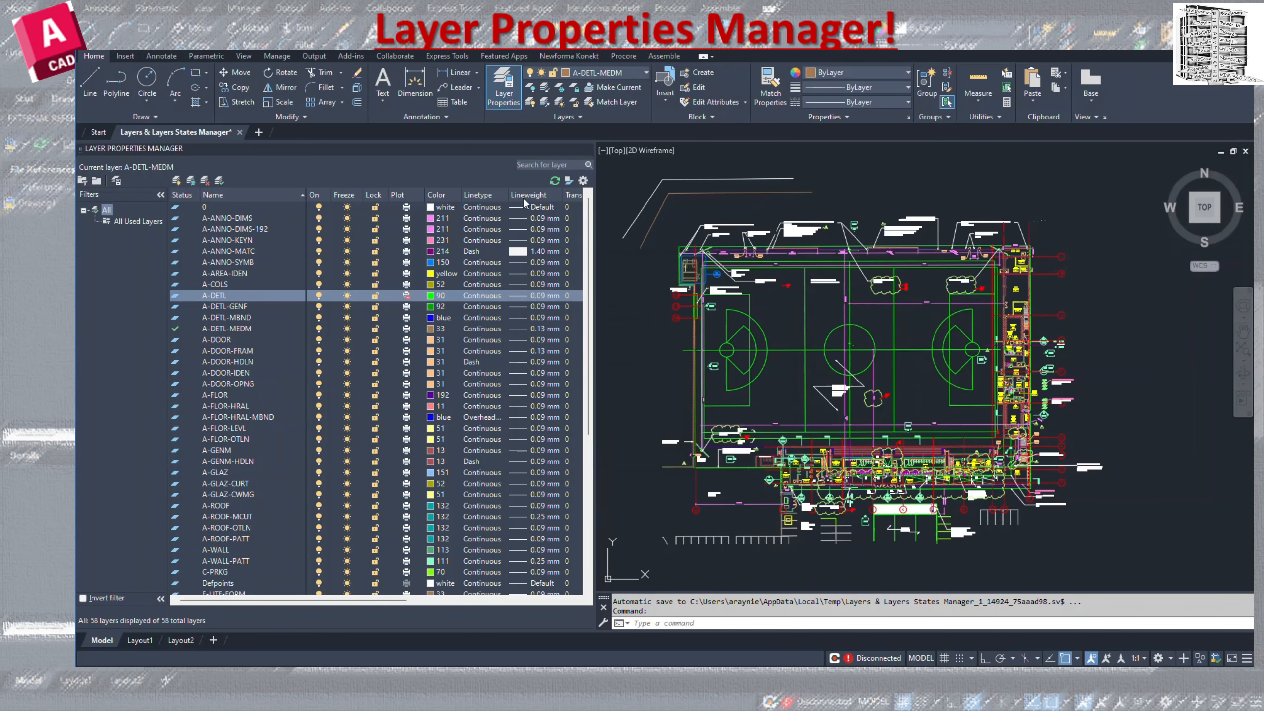
Browse the available lineweights for layer A-ANNO-DIMS-192 and leave without applying a change
{"action": "left_click", "coordinate": [544, 230]}
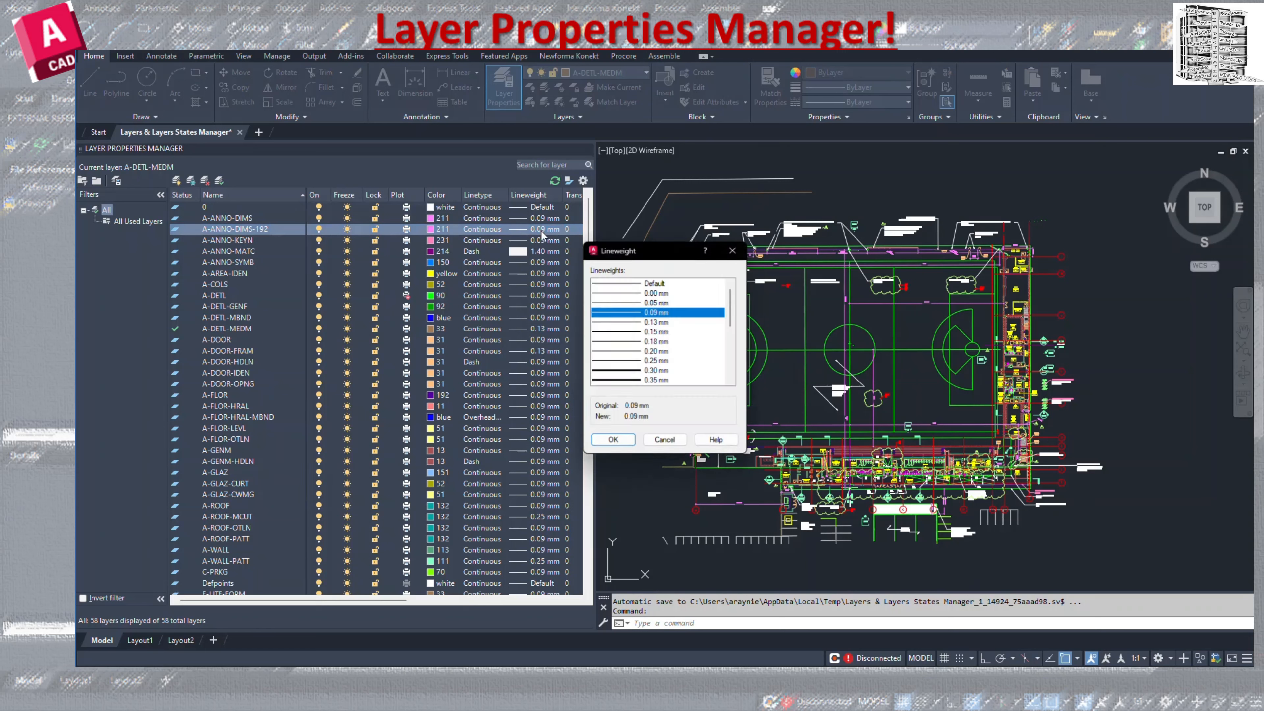
{"action": "scroll", "coordinate": [647, 359], "scroll_direction": "down", "scroll_amount": 5}
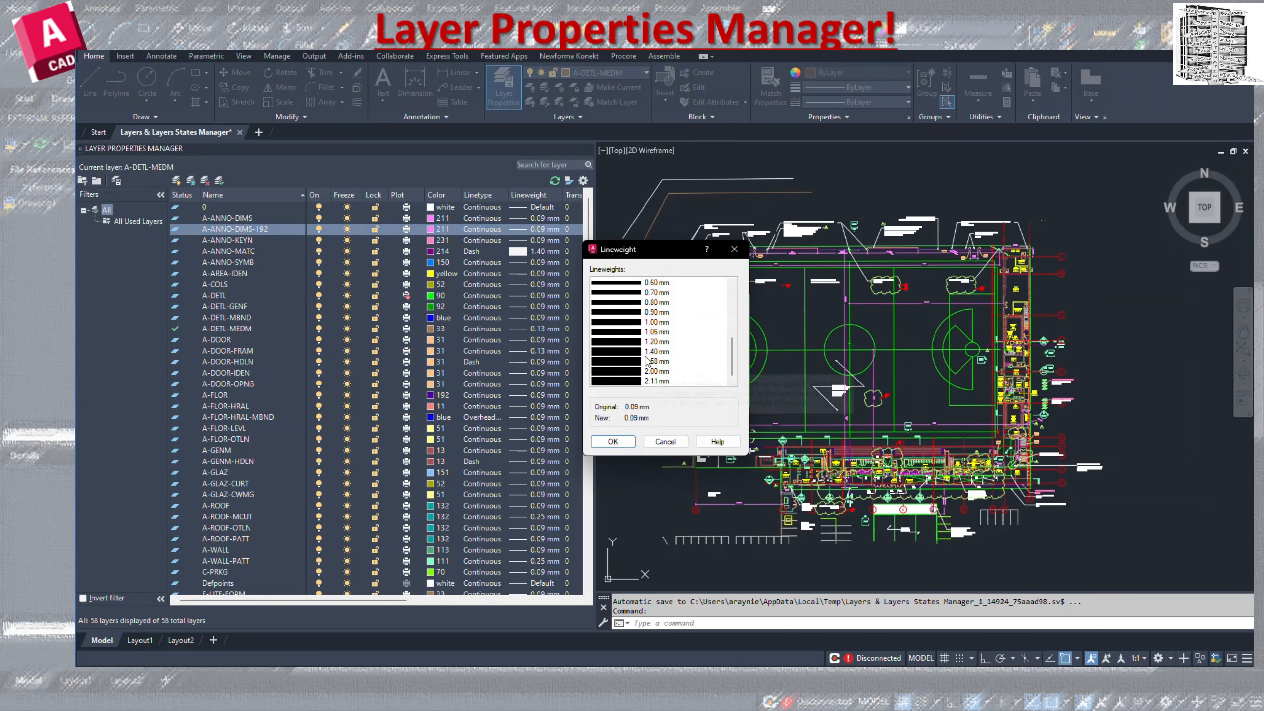
{"action": "scroll", "coordinate": [647, 360], "scroll_direction": "up", "scroll_amount": 5}
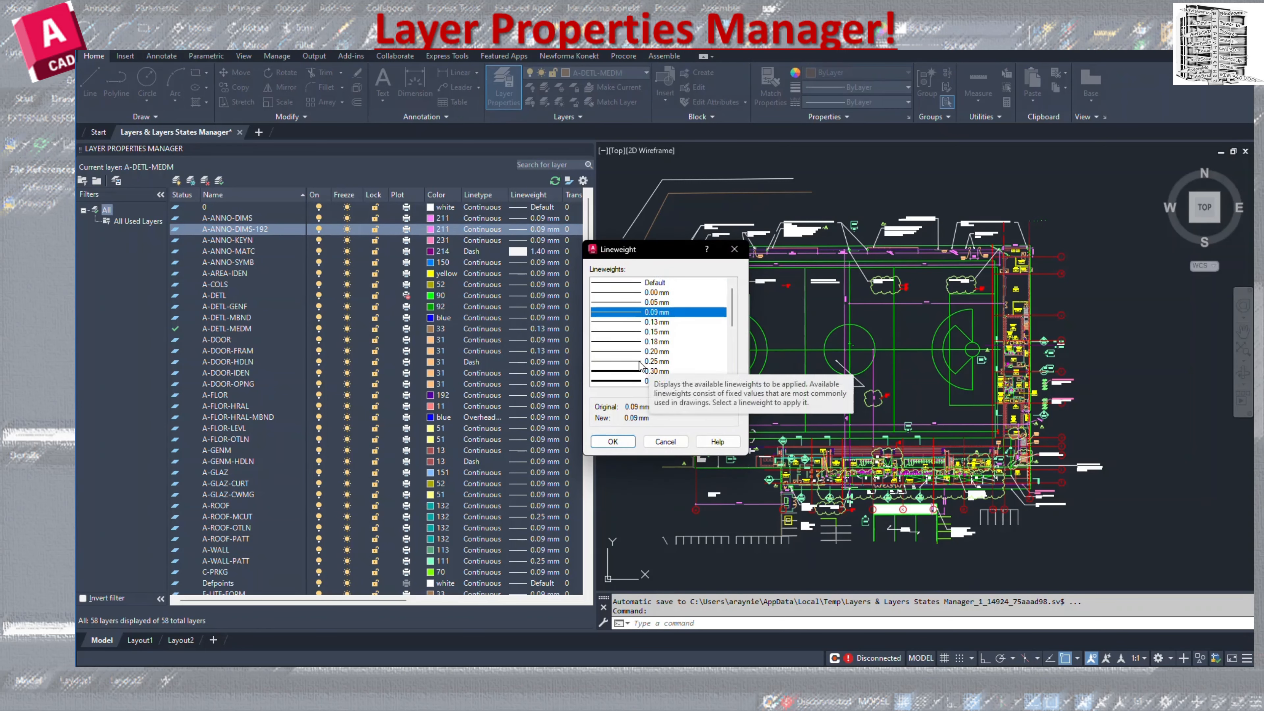
{"action": "left_click", "coordinate": [659, 444]}
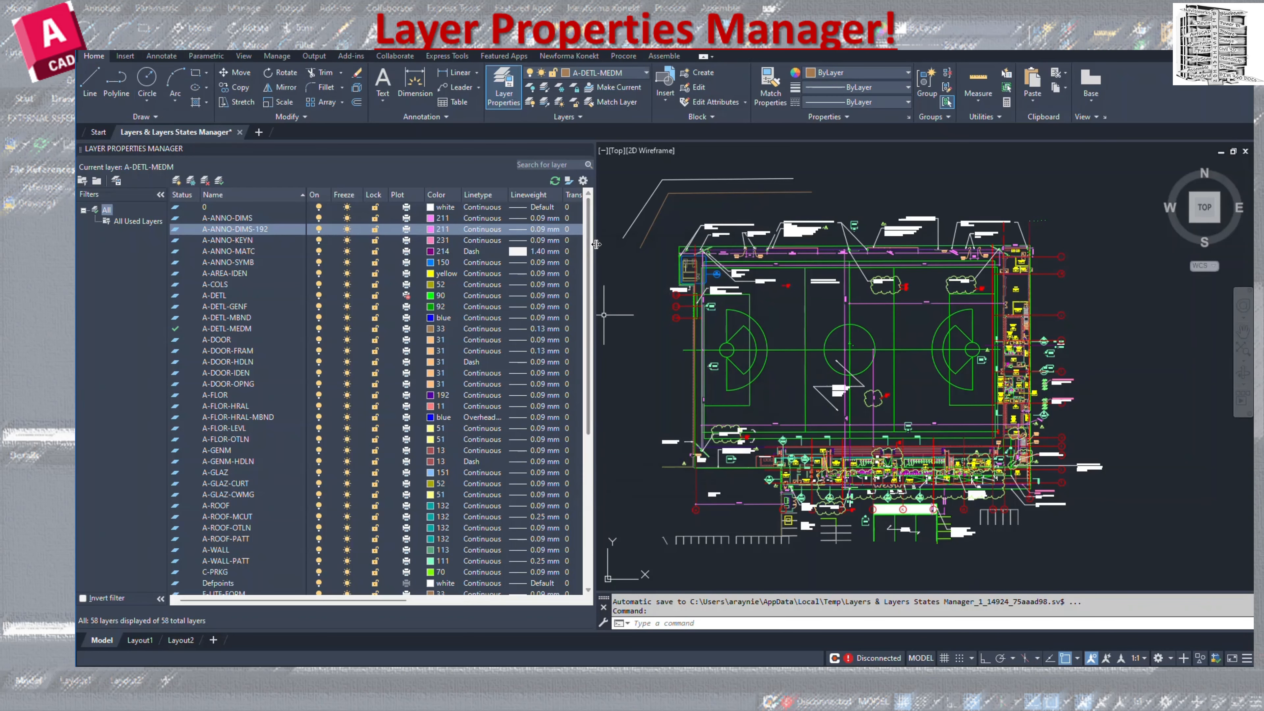
Widen the layer manager to show its remaining columns, and widen the New VP Freeze column to show its full heading
{"action": "left_click_drag", "start_coordinate": [595, 244], "coordinate": [754, 245]}
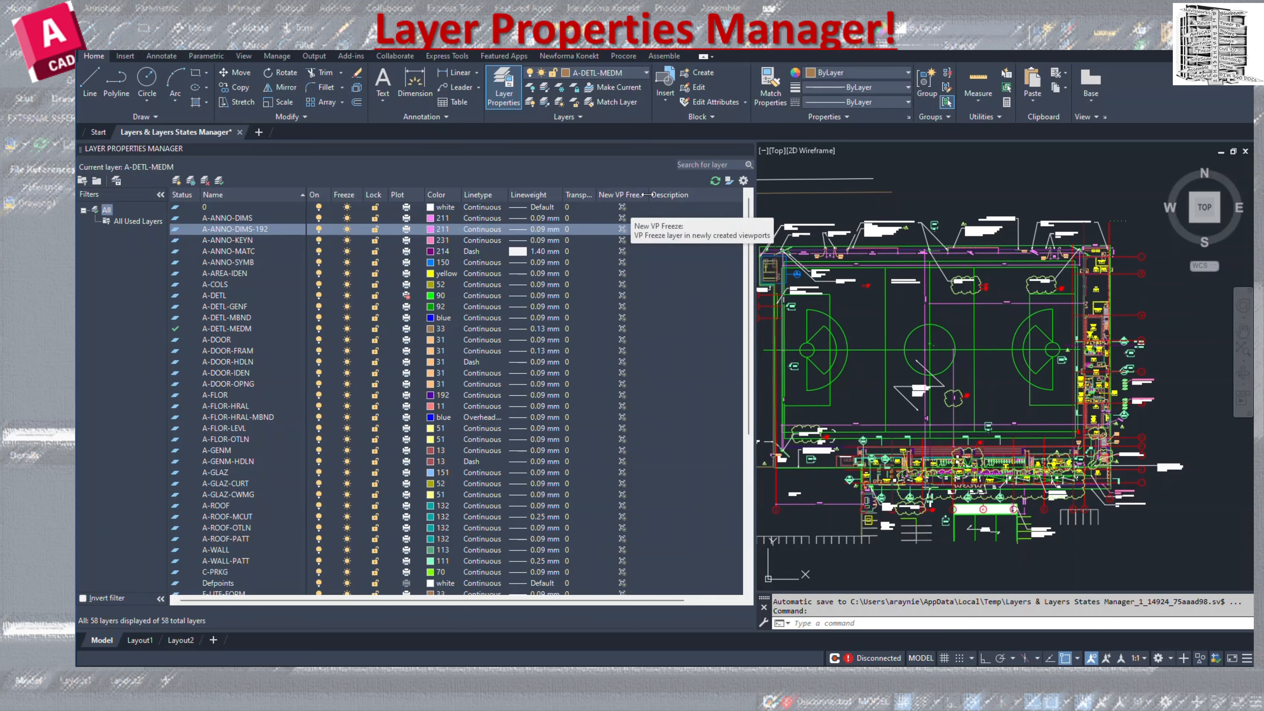
{"action": "left_click_drag", "start_coordinate": [648, 195], "coordinate": [671, 196]}
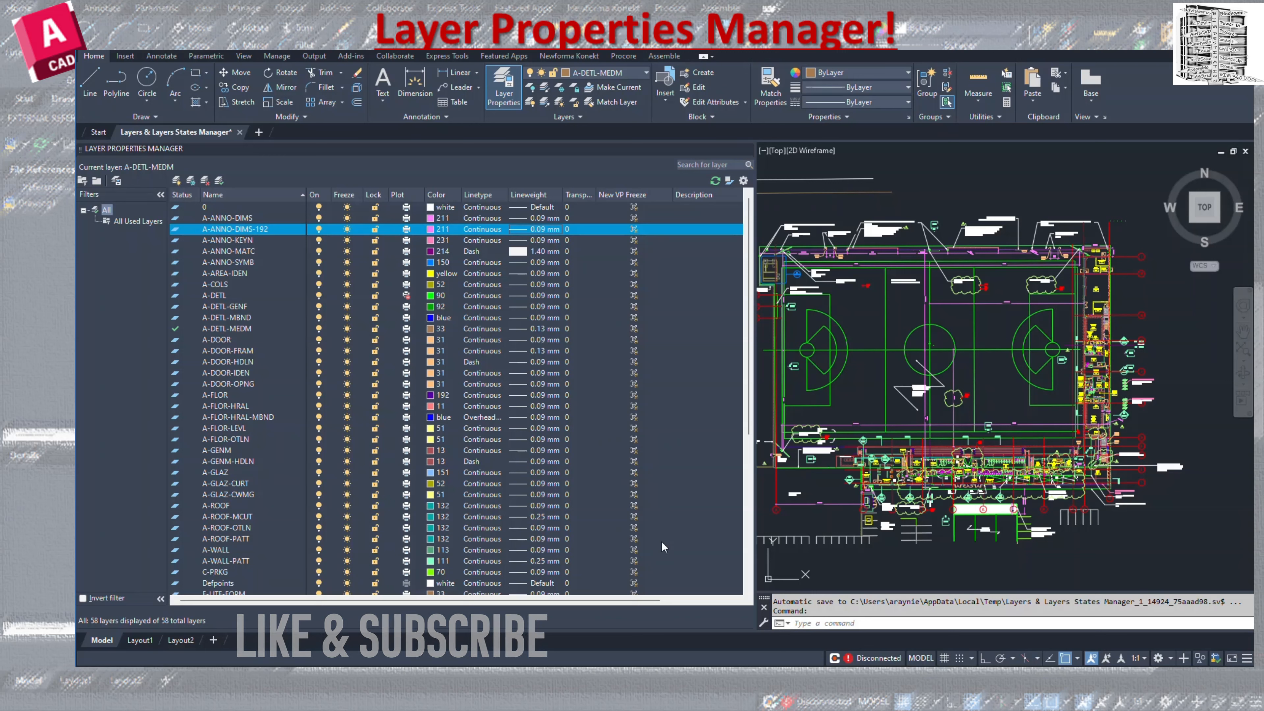
{"action": "left_click_drag", "start_coordinate": [655, 600], "coordinate": [626, 596]}
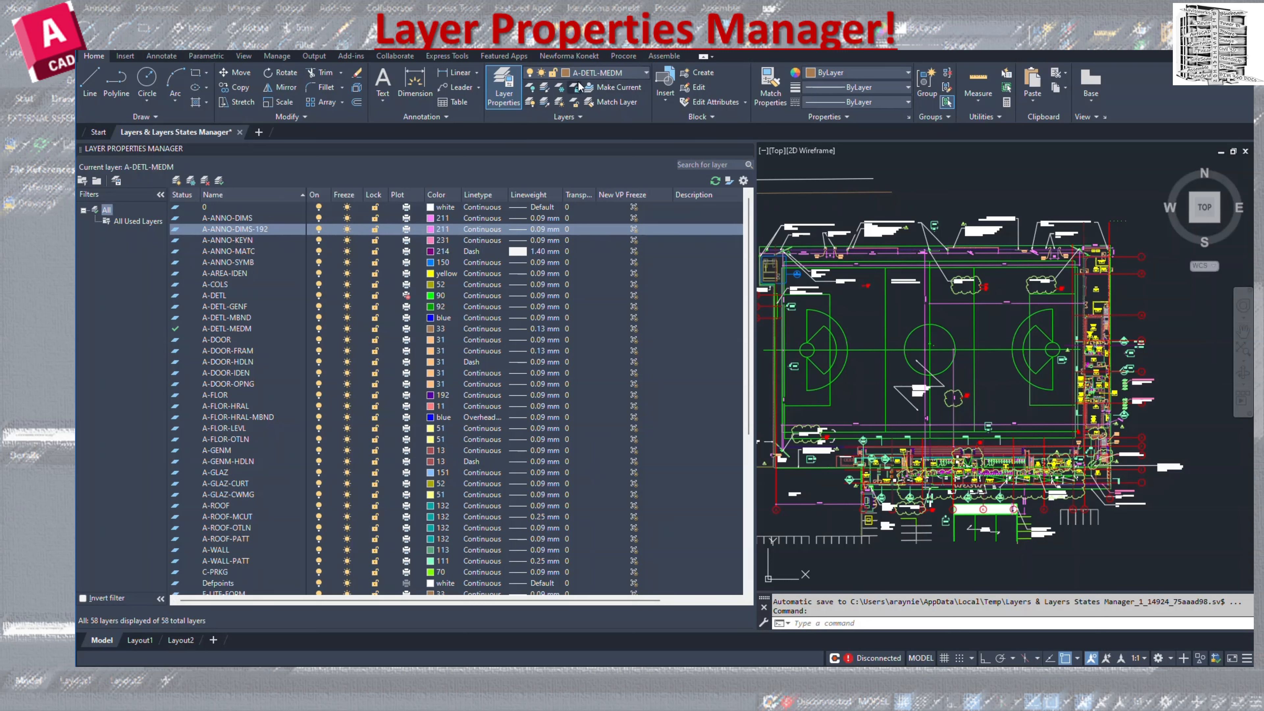
Isolate layer A-DETL by picking a green vertical field line in the drawing, and restore the hidden layers
{"action": "left_click", "coordinate": [544, 90]}
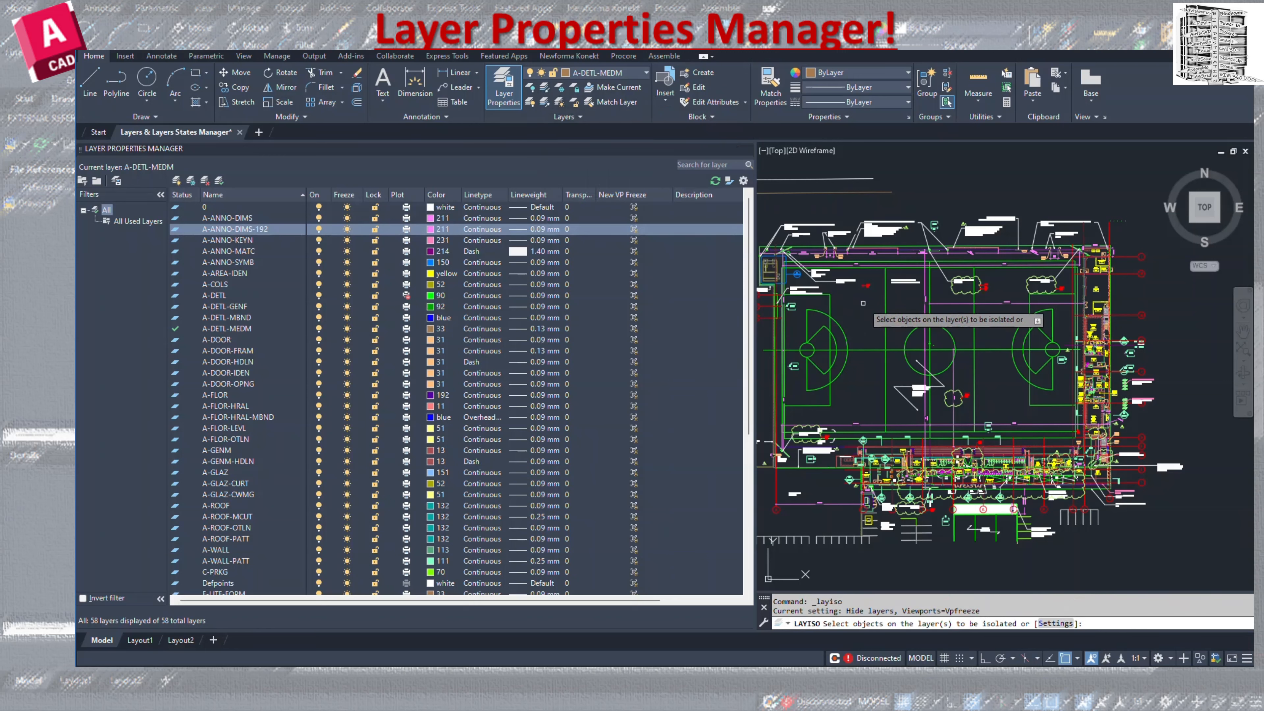
{"action": "left_click", "coordinate": [884, 304]}
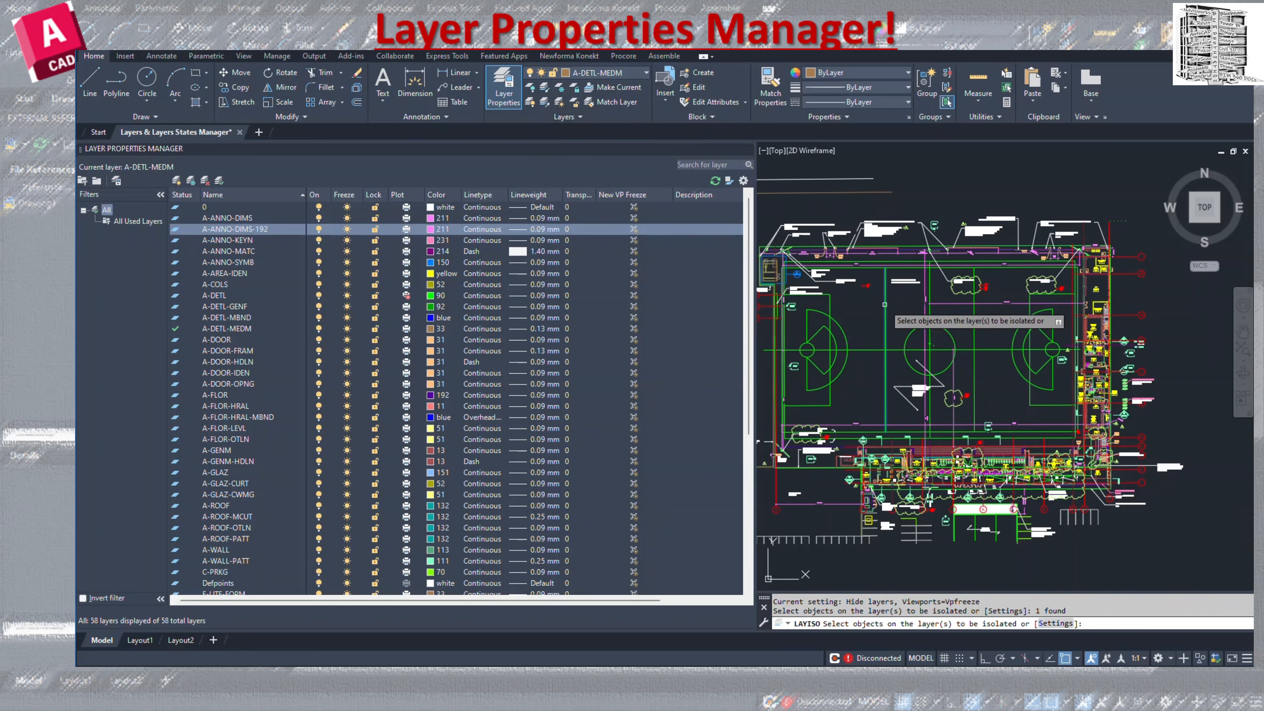
{"action": "key", "text": "Return"}
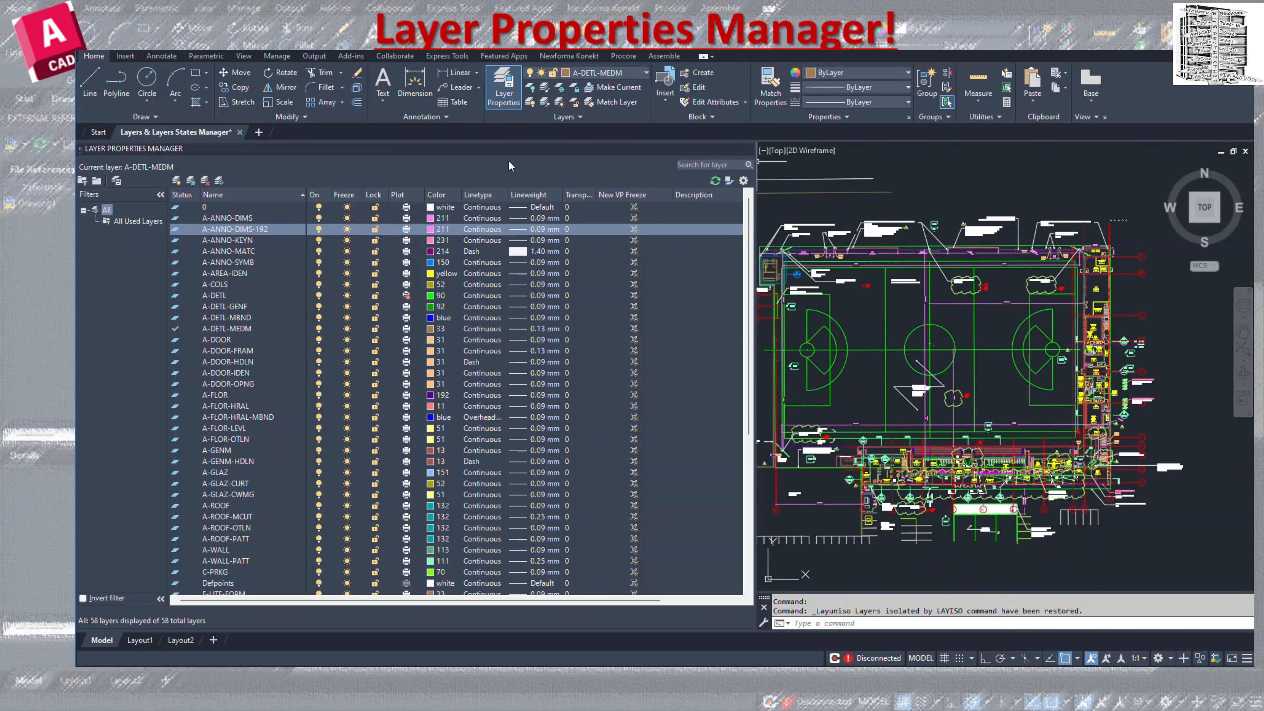
Switch plotting back on for layer A-DETL, and set A-DOOR-FRAM as the current layer from the layer list
{"action": "left_click", "coordinate": [411, 298]}
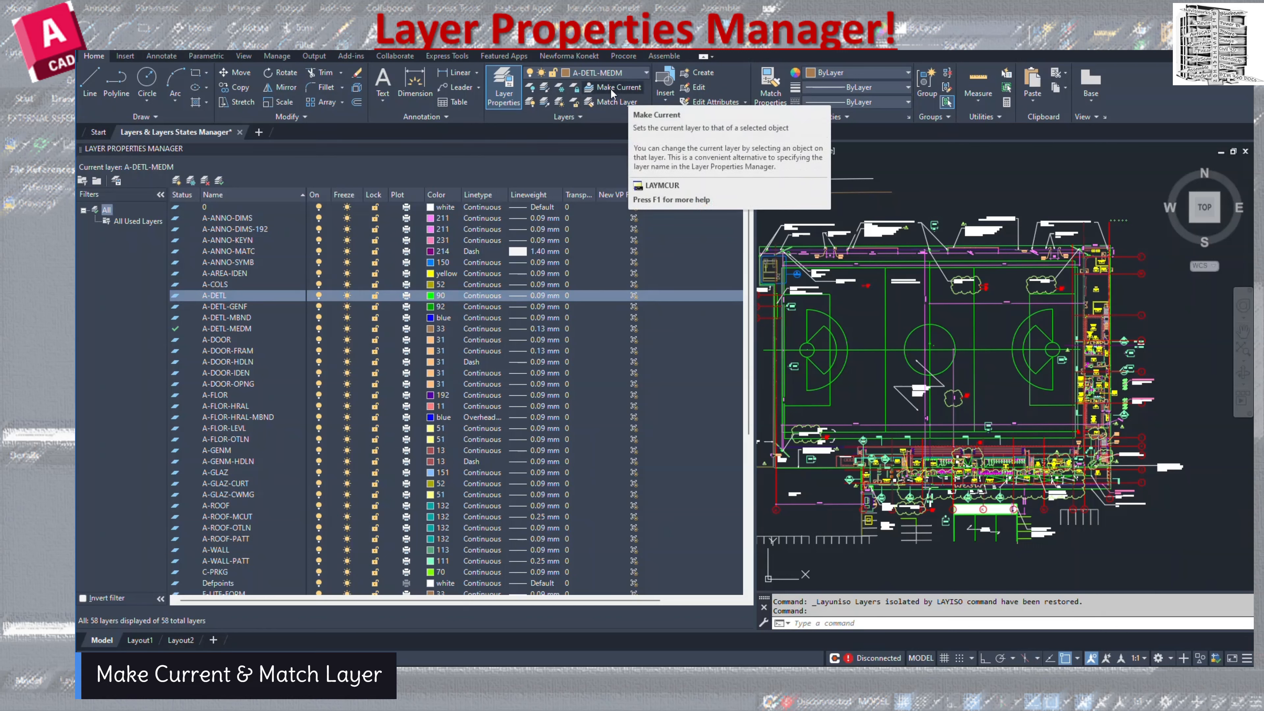
{"action": "left_click", "coordinate": [604, 72]}
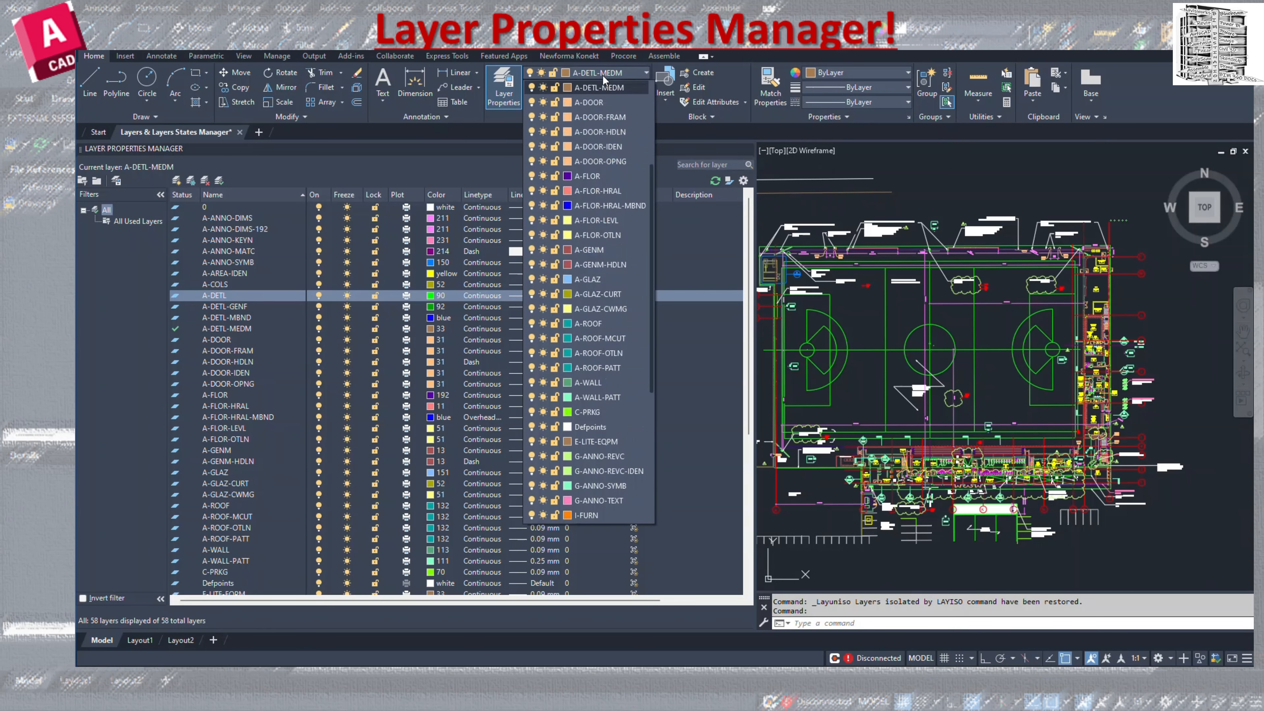
{"action": "left_click", "coordinate": [579, 119]}
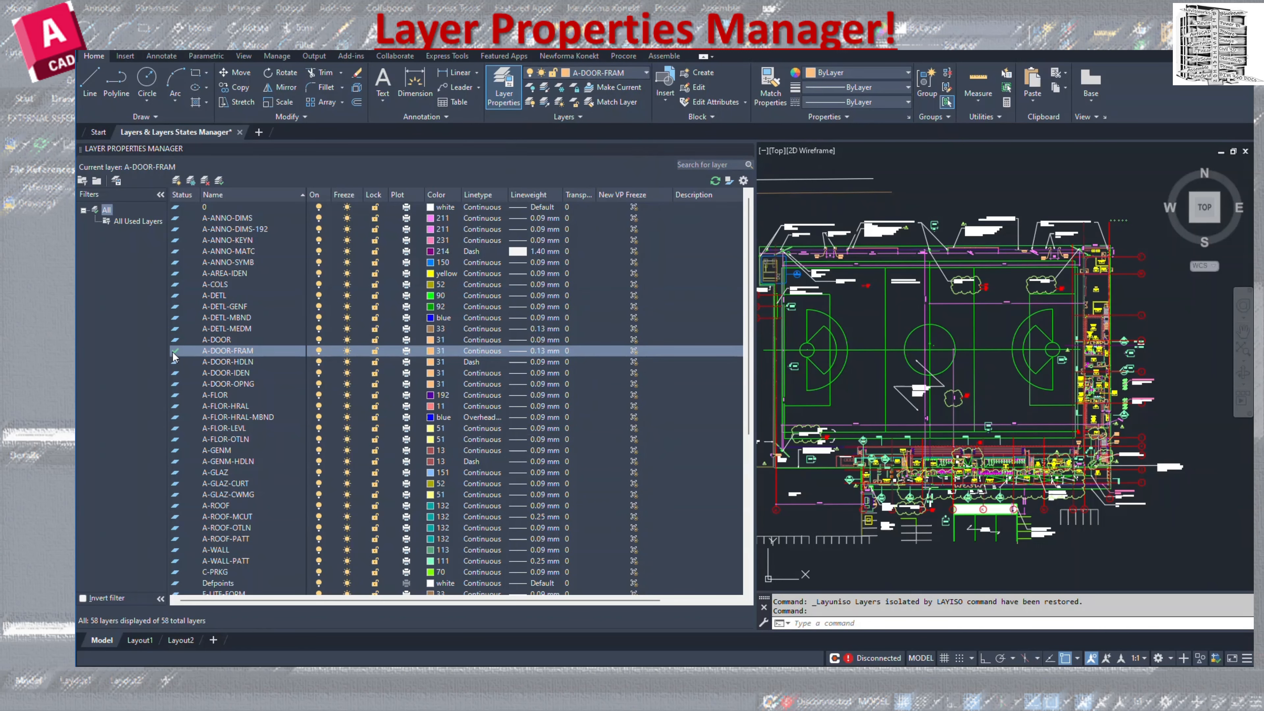
Set A-COLS as the current layer, and make A-ANNO-DIMS current by picking a magenta dimension in the field
{"action": "double_click", "coordinate": [174, 286]}
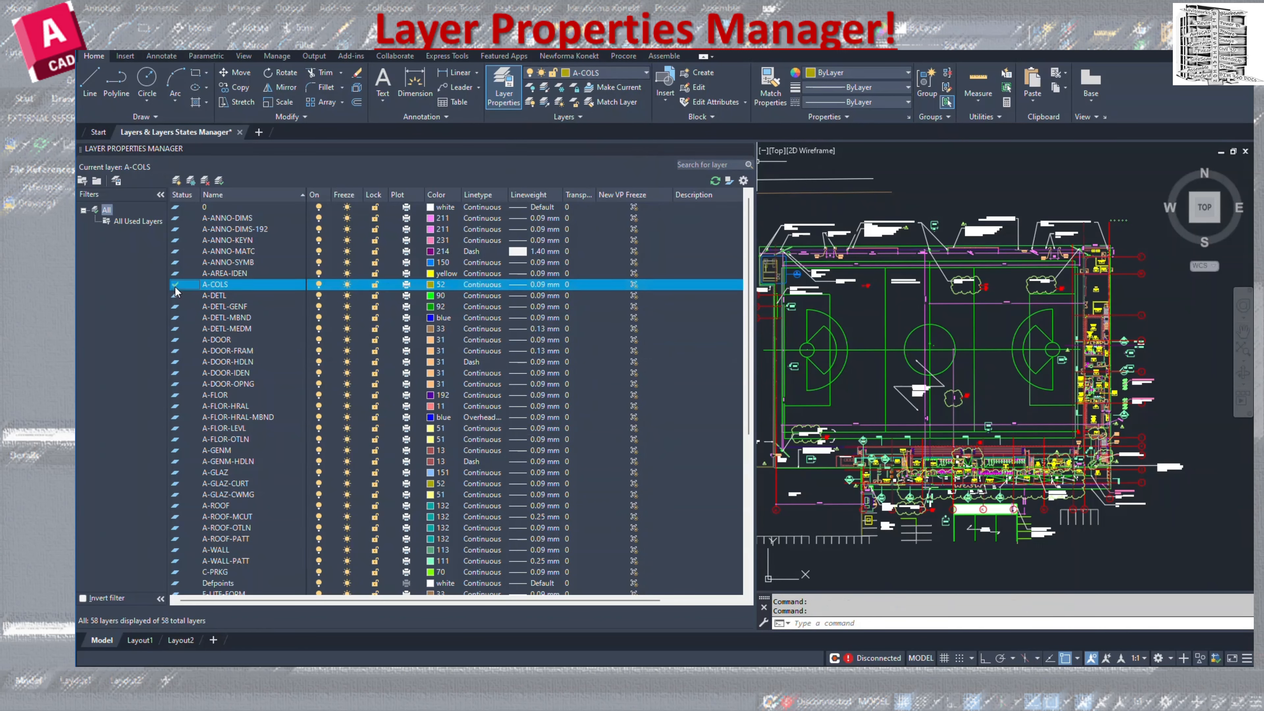
{"action": "left_click", "coordinate": [606, 88]}
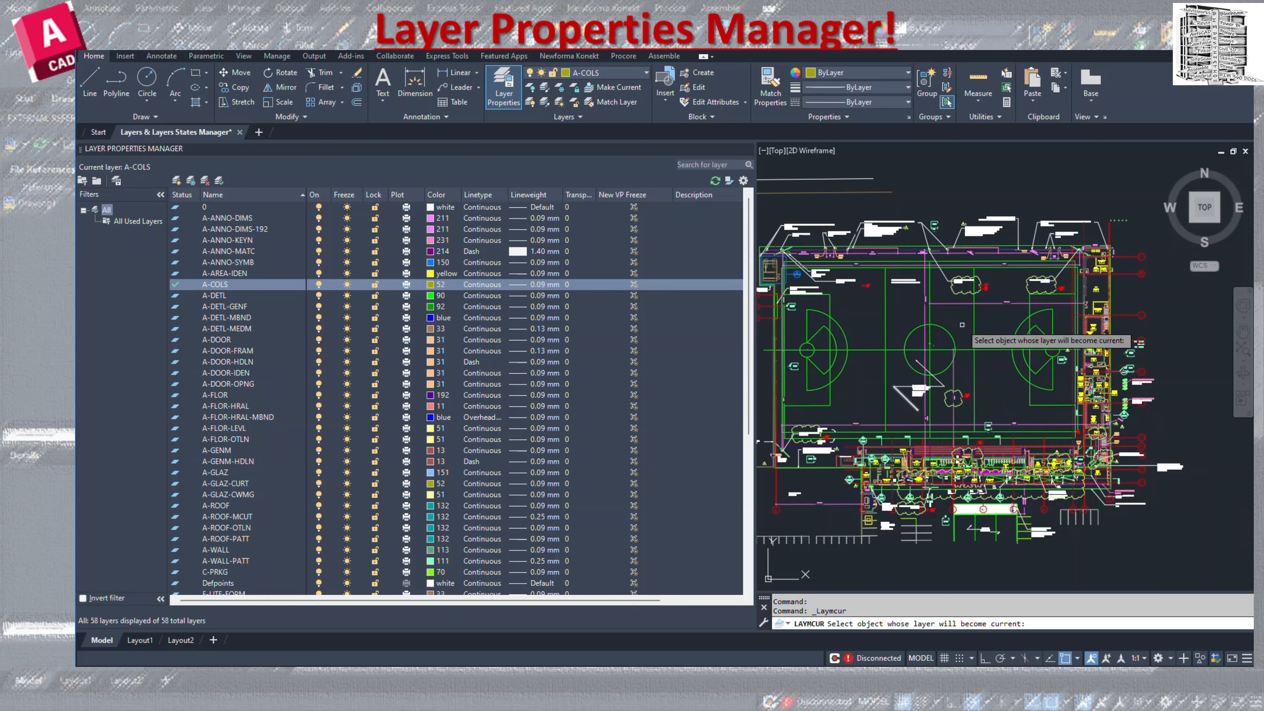
{"action": "left_click", "coordinate": [963, 302]}
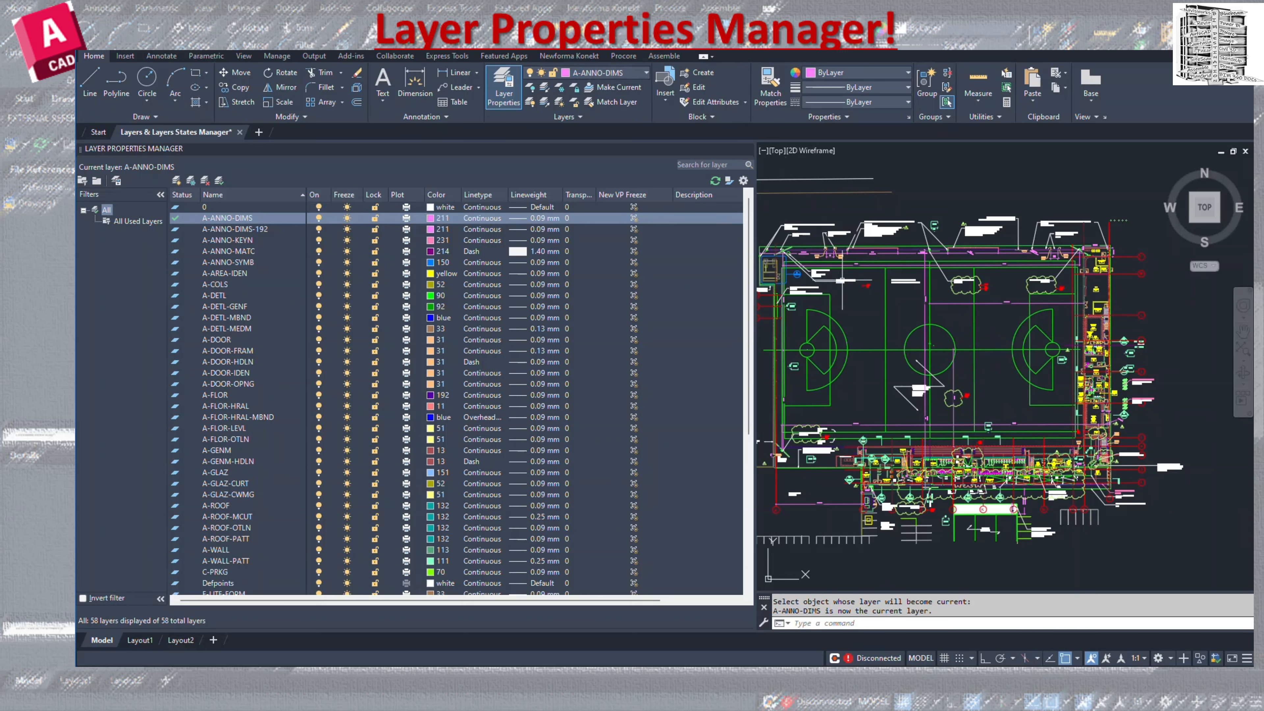
Match the magenta horizontal dimension in the field to the layer of the green horizontal field line
{"action": "mouse_move", "coordinate": [842, 281]}
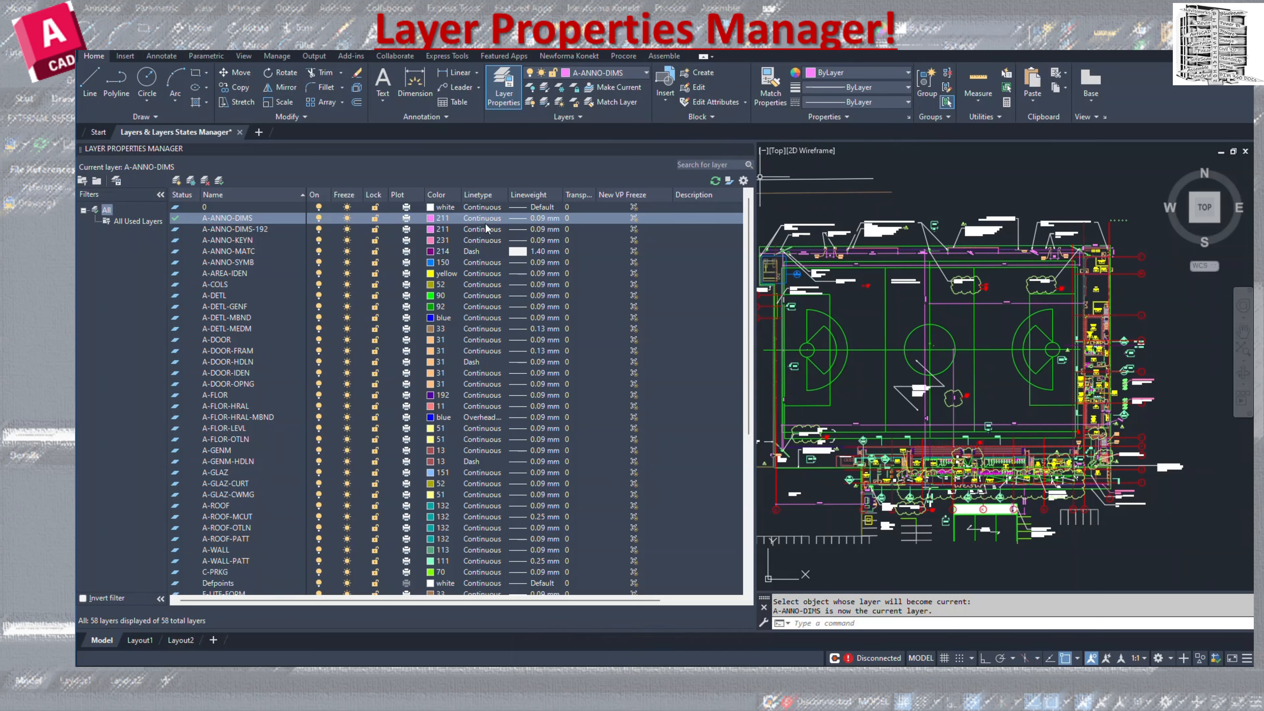
{"action": "left_click", "coordinate": [615, 102]}
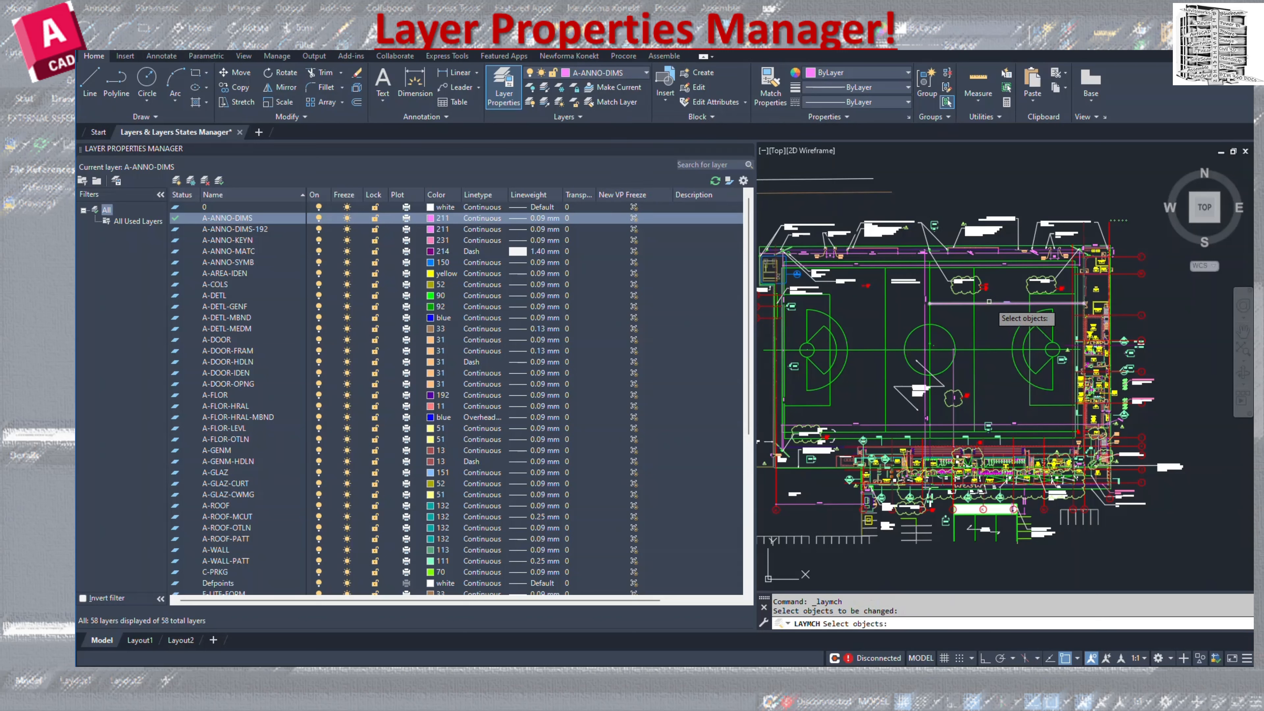
{"action": "left_click", "coordinate": [991, 304]}
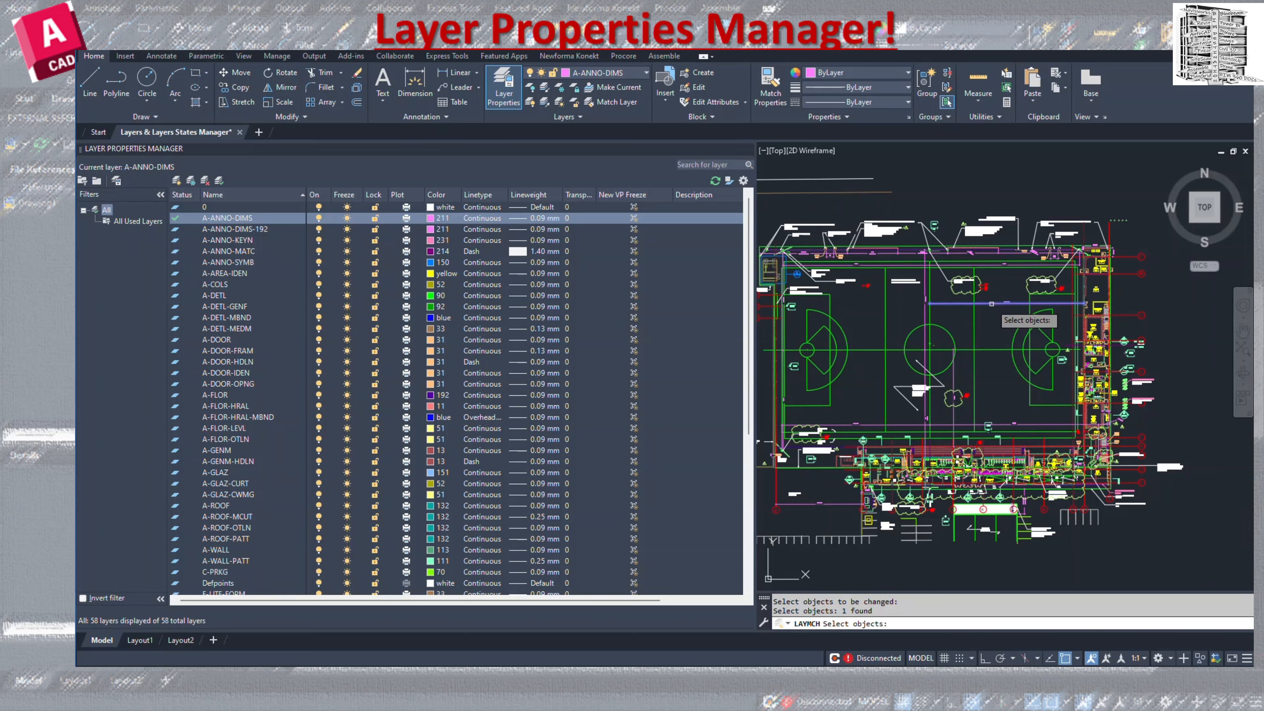
{"action": "key", "text": "Return"}
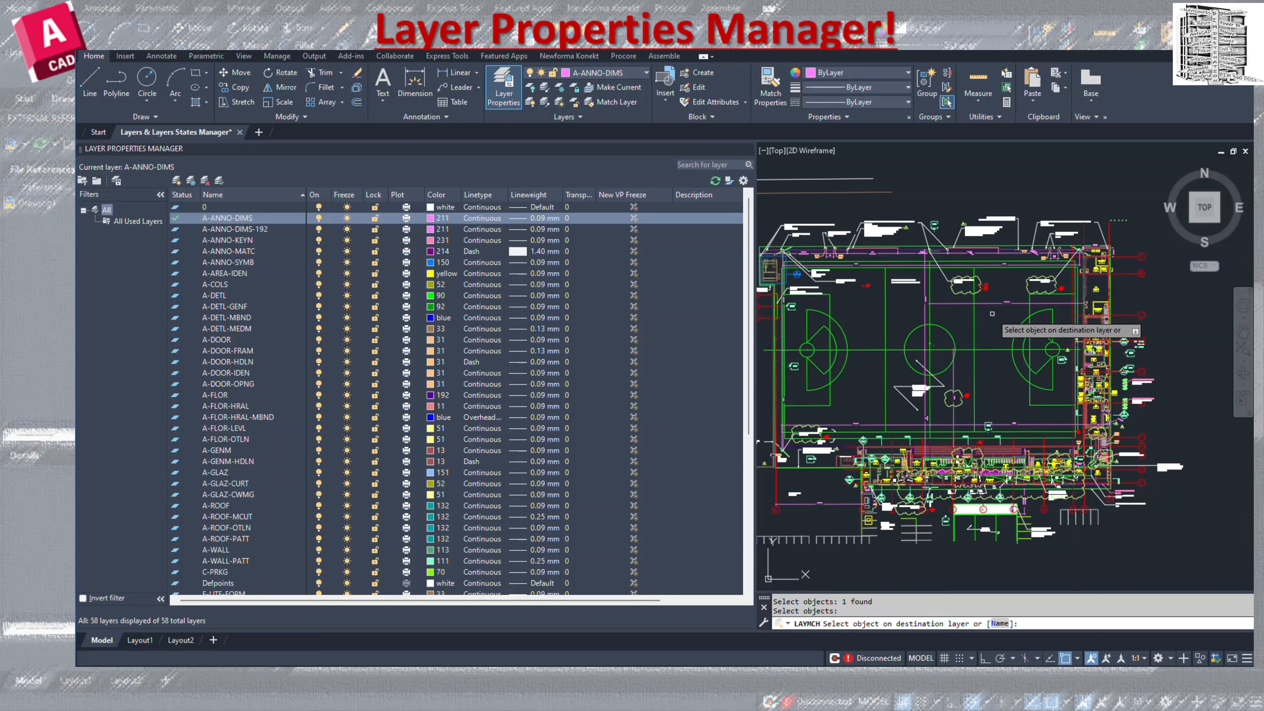
{"action": "left_click", "coordinate": [998, 348]}
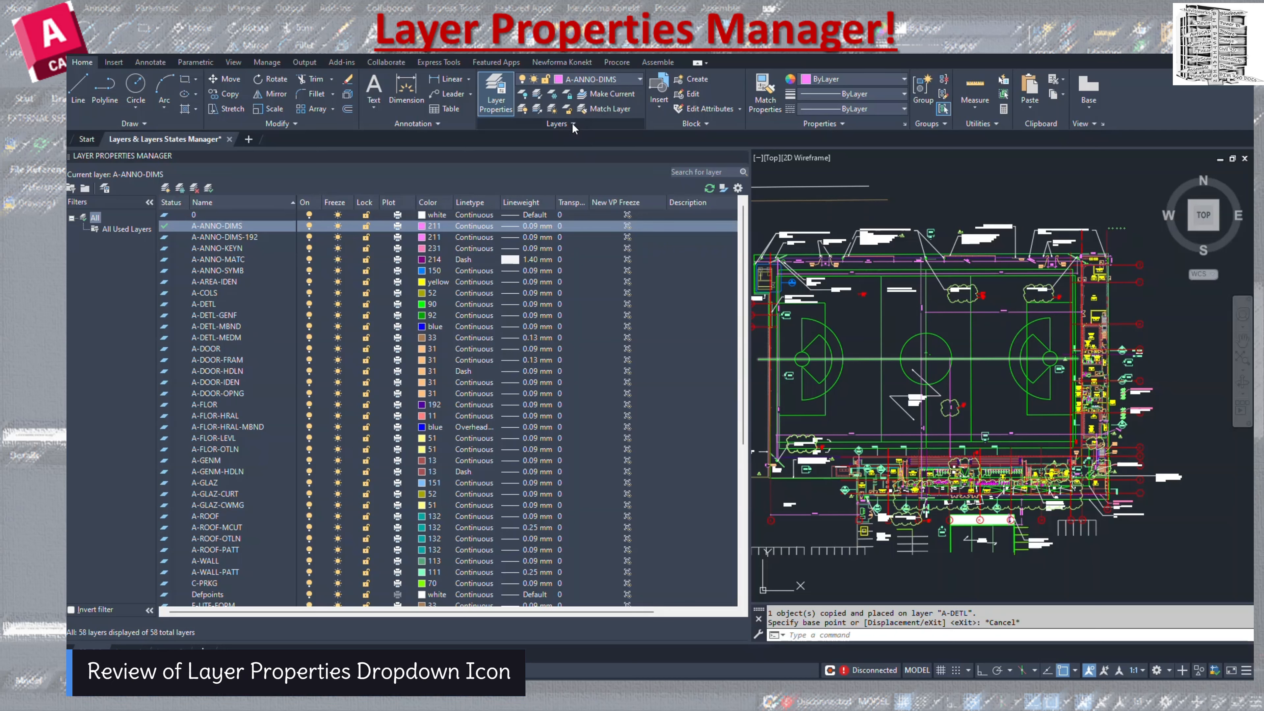
Start Layer Walk and display individually the layers A-DOOR-FRAM, A-DOOR-IDEN, A-DOOR-HDLN, A-DOOR-OPNG and A-FLOR
{"action": "left_click", "coordinate": [573, 123]}
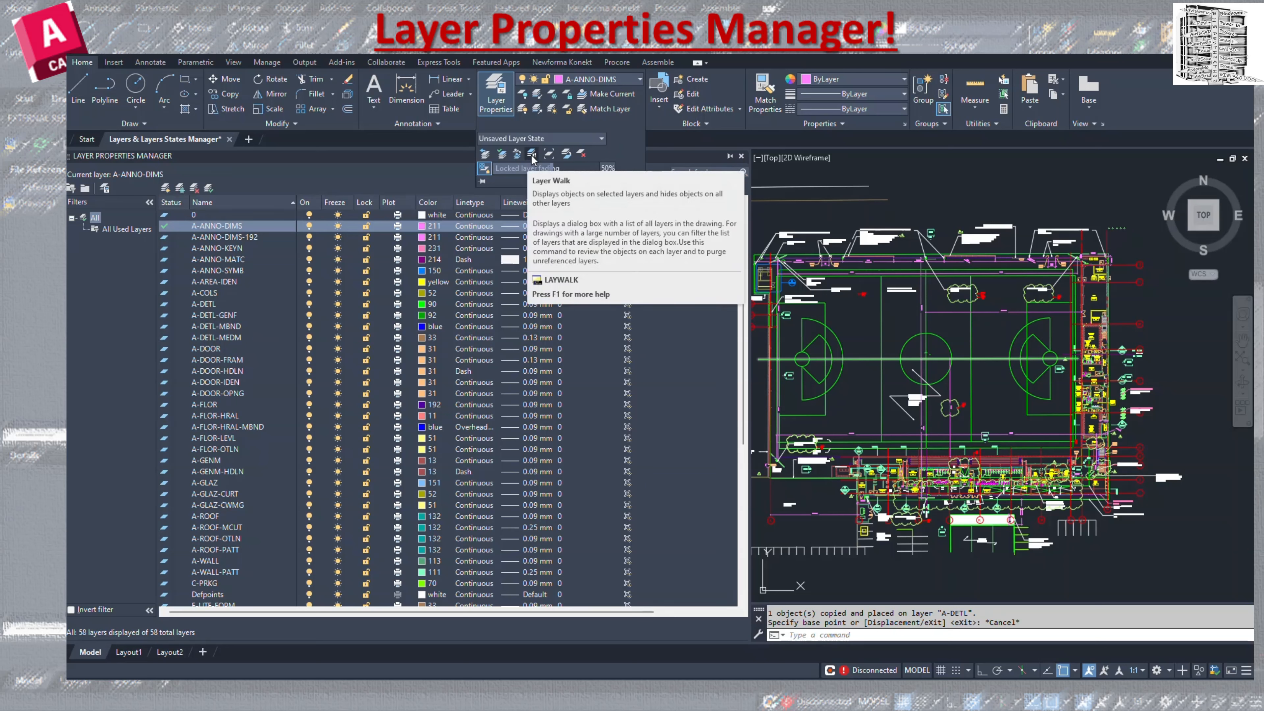
{"action": "left_click", "coordinate": [531, 156]}
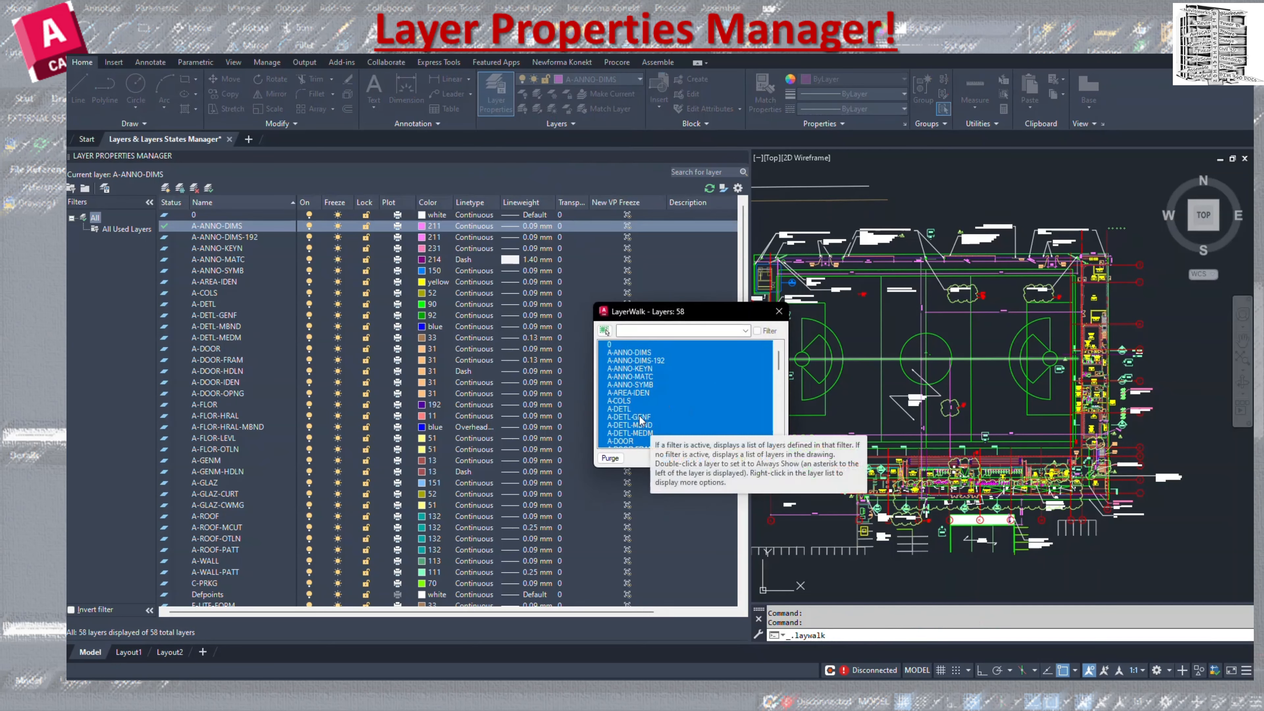
{"action": "scroll", "coordinate": [631, 406], "scroll_direction": "down", "scroll_amount": 2}
{"action": "left_click", "coordinate": [631, 408]}
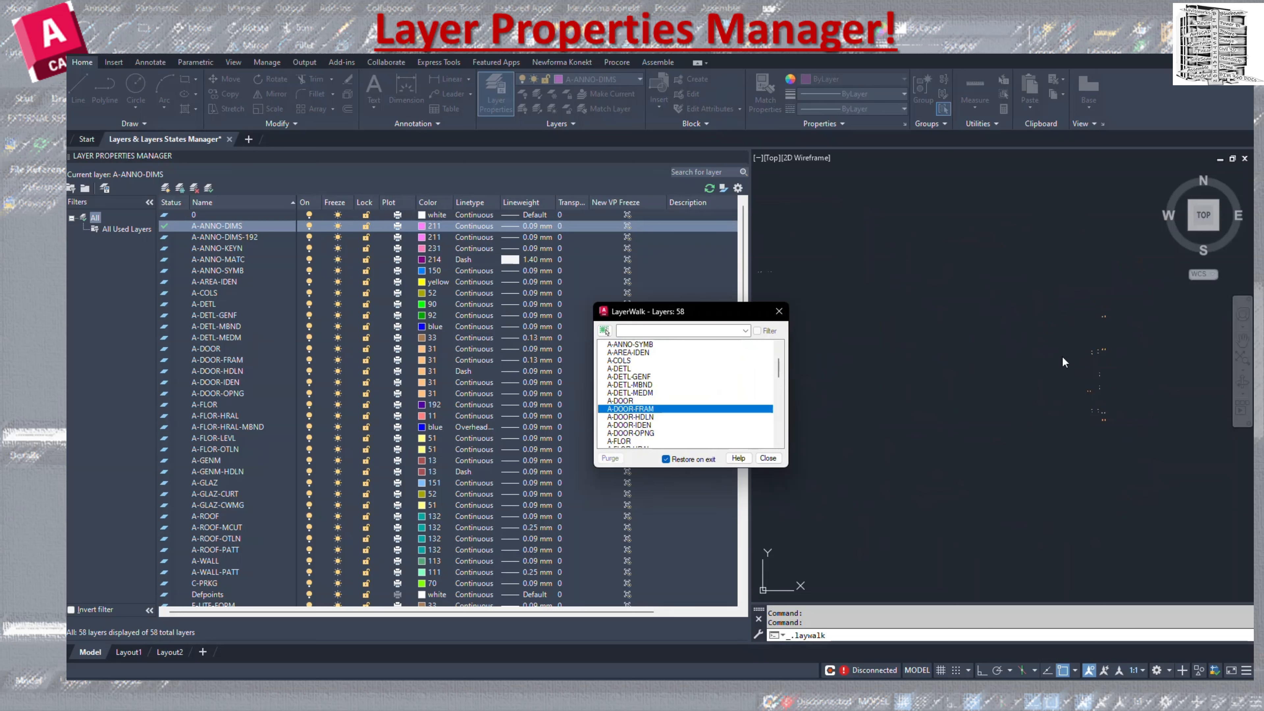
{"action": "left_click", "coordinate": [646, 425]}
{"action": "left_click", "coordinate": [646, 419]}
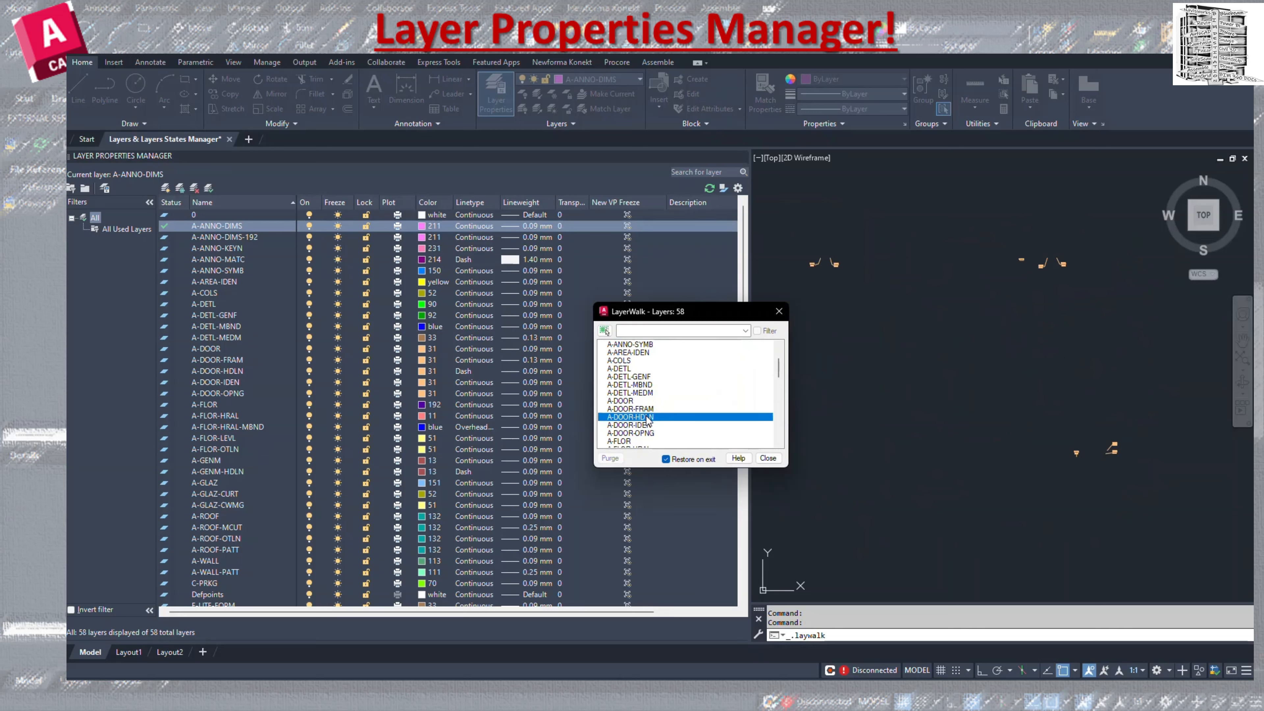
{"action": "left_click", "coordinate": [642, 432]}
{"action": "left_click", "coordinate": [631, 441]}
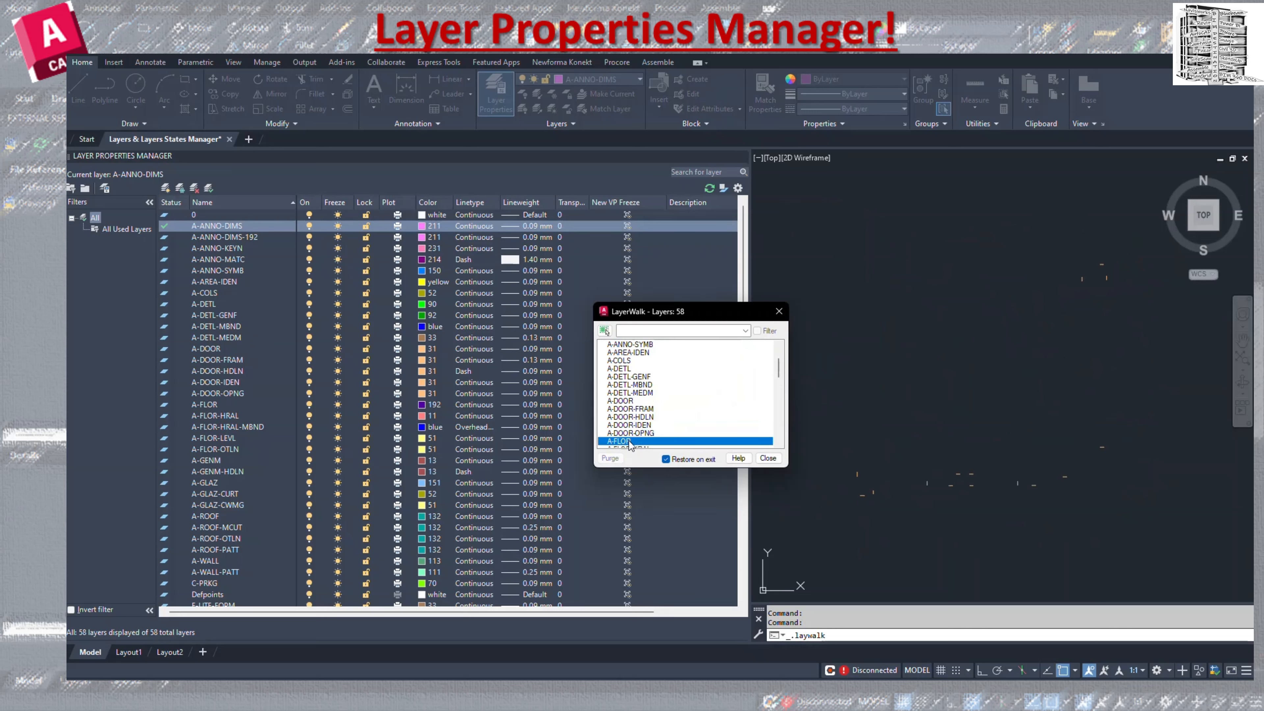
Display the objects of layers A-DETL-GENF, A-DETL, A-COLS, A-AREA-IDEN and A-ANNO-SYMB one at a time in Layer Walk
{"action": "left_click", "coordinate": [624, 377]}
{"action": "left_click", "coordinate": [627, 369]}
{"action": "left_click", "coordinate": [628, 360]}
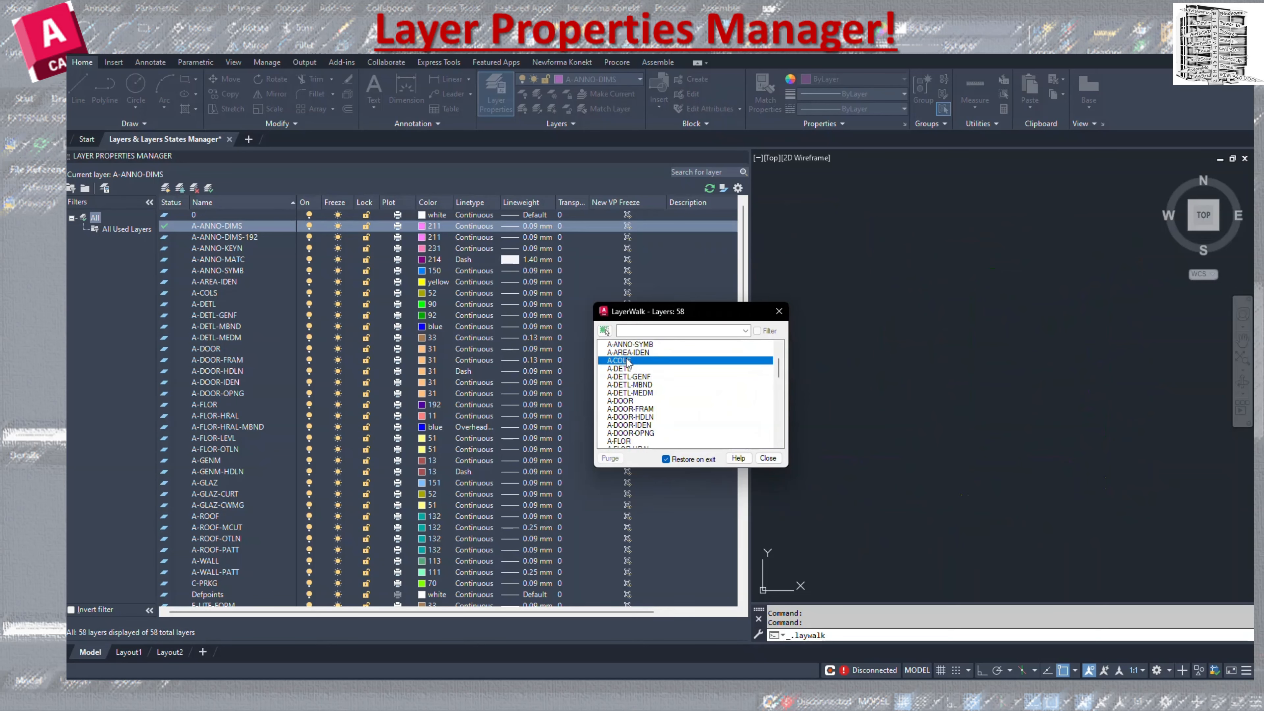
{"action": "left_click", "coordinate": [628, 352]}
{"action": "left_click", "coordinate": [631, 345]}
Display layers Q-SPCQ-HDLN, S-GRID, S-GRID-IDEN, S-STRS and S-STRS-MBND individually, and exit Layer Walk with Restore on exit enabled
{"action": "scroll", "coordinate": [640, 420], "scroll_direction": "down", "scroll_amount": 8}
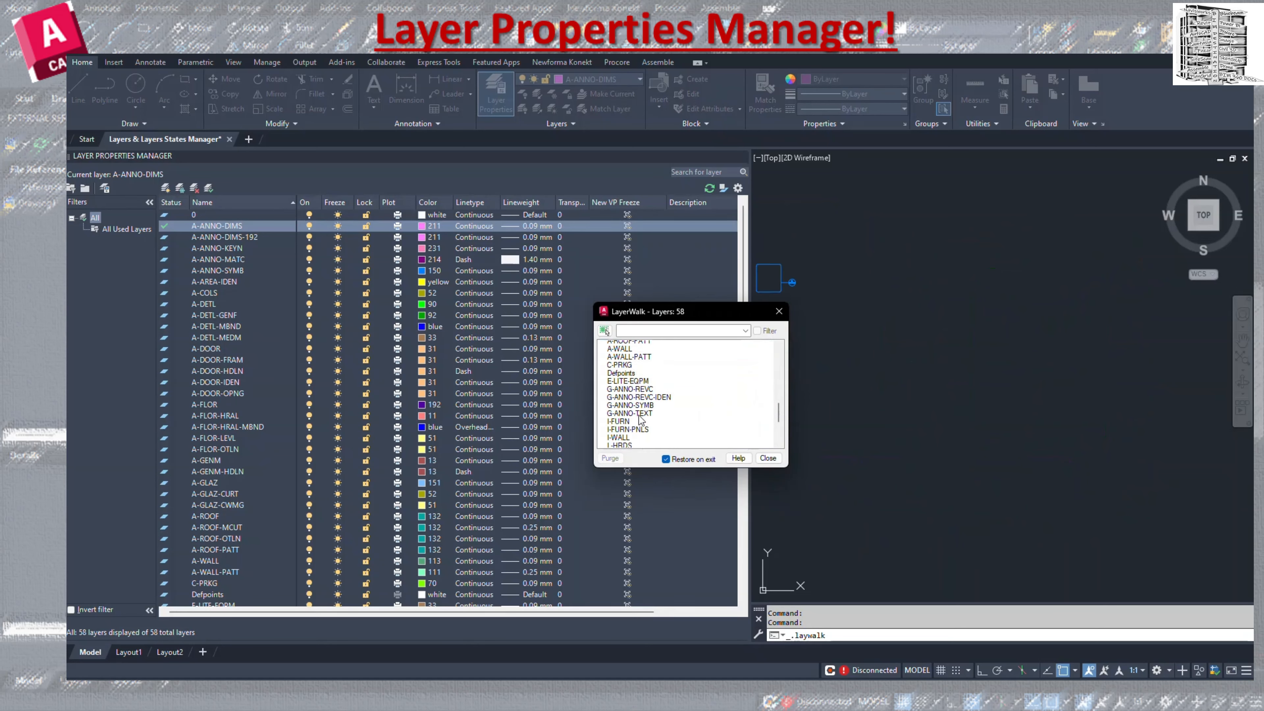
{"action": "scroll", "coordinate": [640, 418], "scroll_direction": "down", "scroll_amount": 5}
{"action": "left_click", "coordinate": [628, 401]}
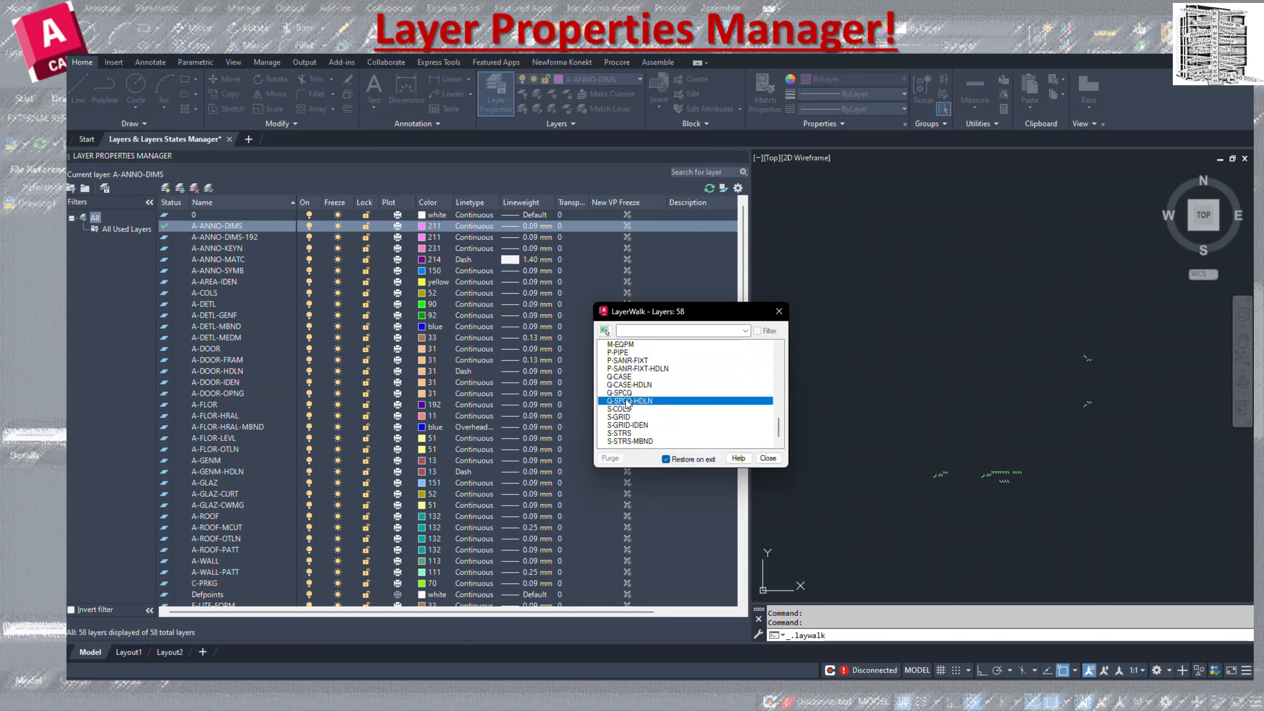
{"action": "left_click", "coordinate": [627, 418]}
{"action": "left_click", "coordinate": [631, 426]}
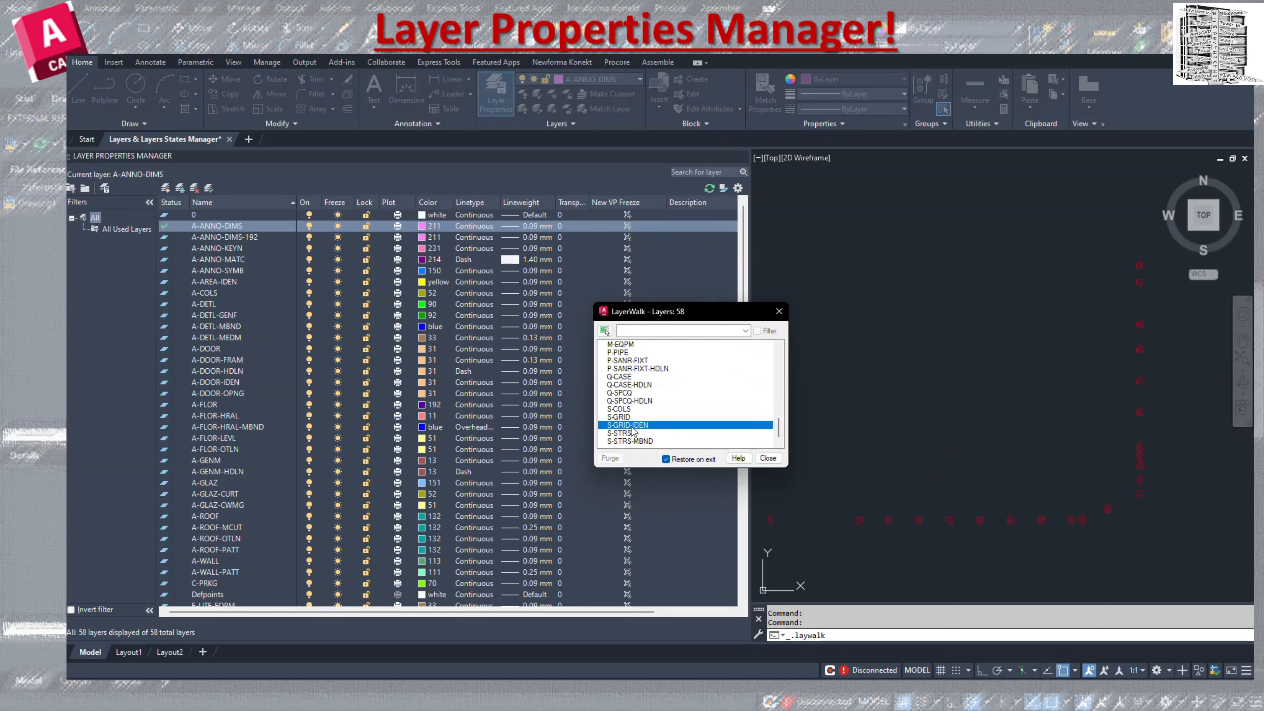
{"action": "left_click", "coordinate": [626, 433]}
{"action": "left_click", "coordinate": [630, 441]}
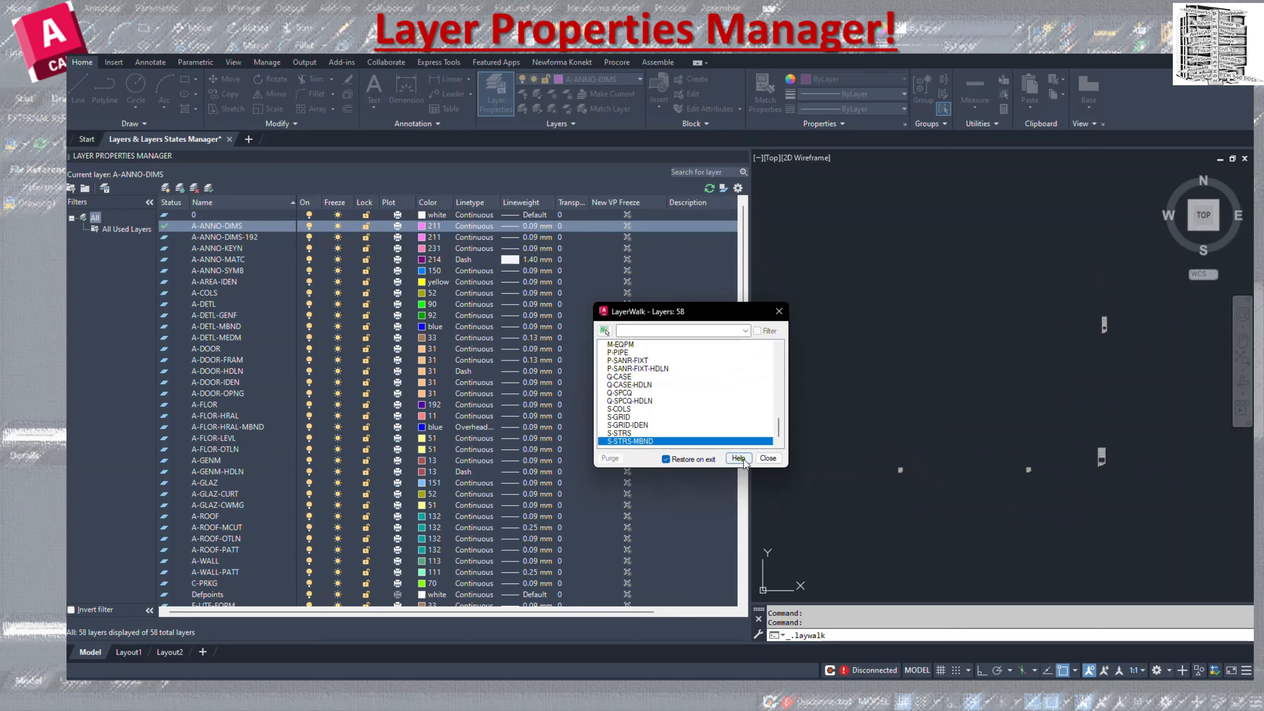
{"action": "mouse_move", "coordinate": [667, 462]}
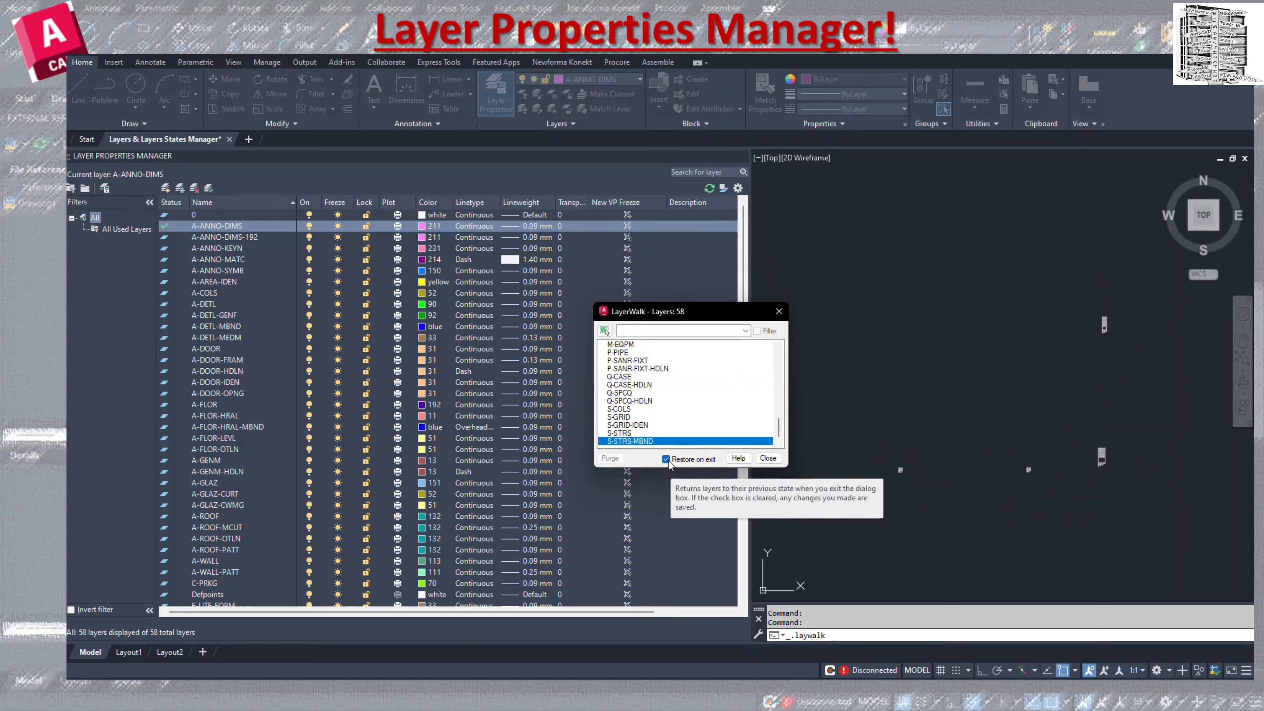
{"action": "left_click", "coordinate": [775, 461]}
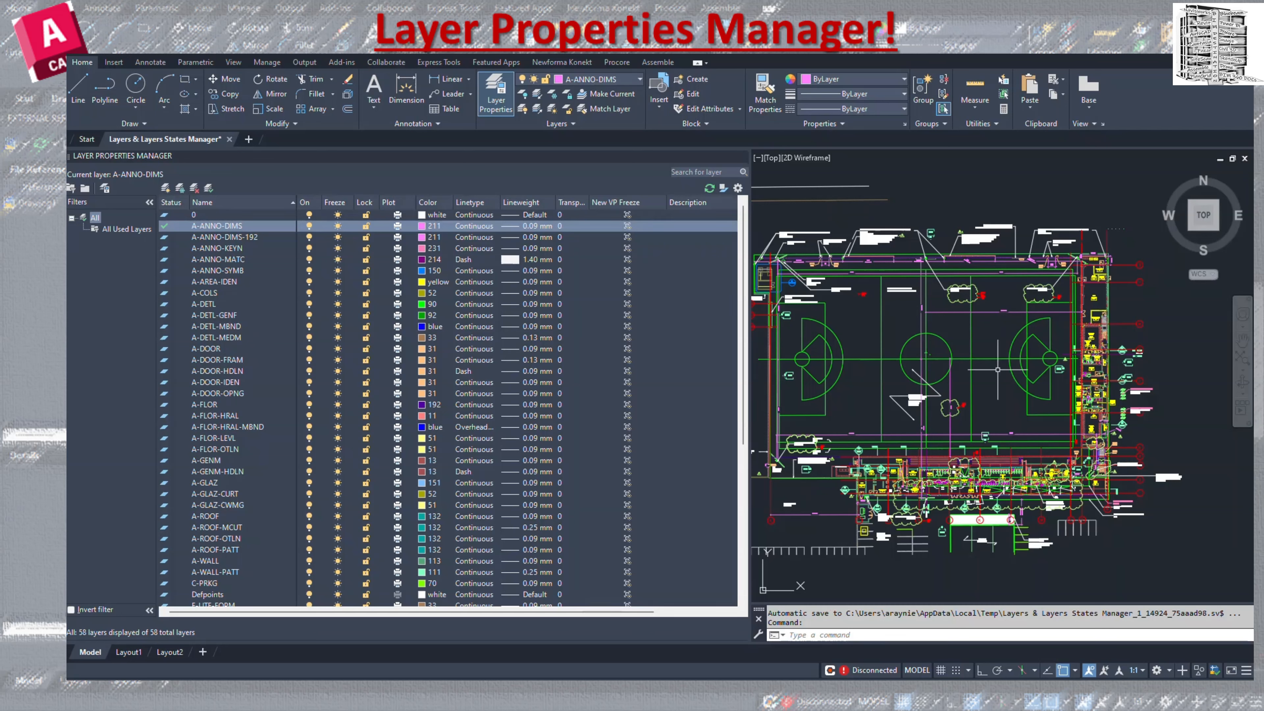
Reveal the additional layer tools to examine the remaining layer commands
{"action": "left_click", "coordinate": [565, 123]}
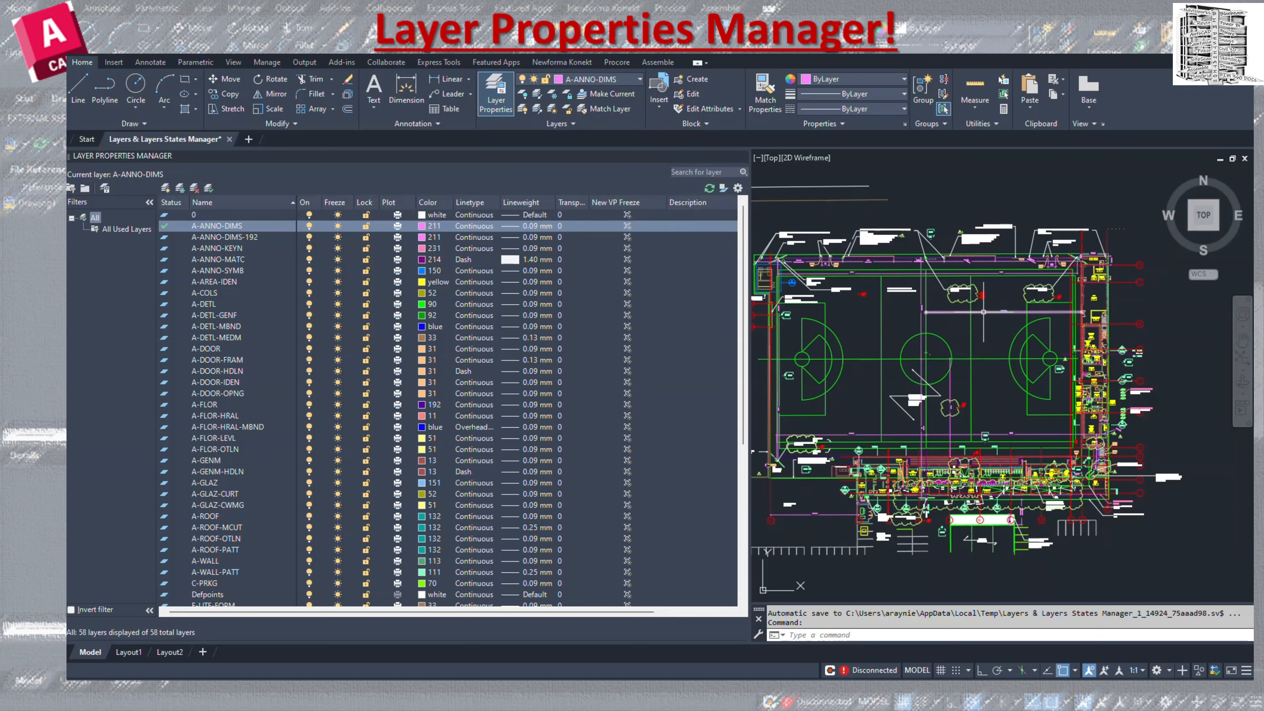
{"action": "left_click", "coordinate": [572, 127]}
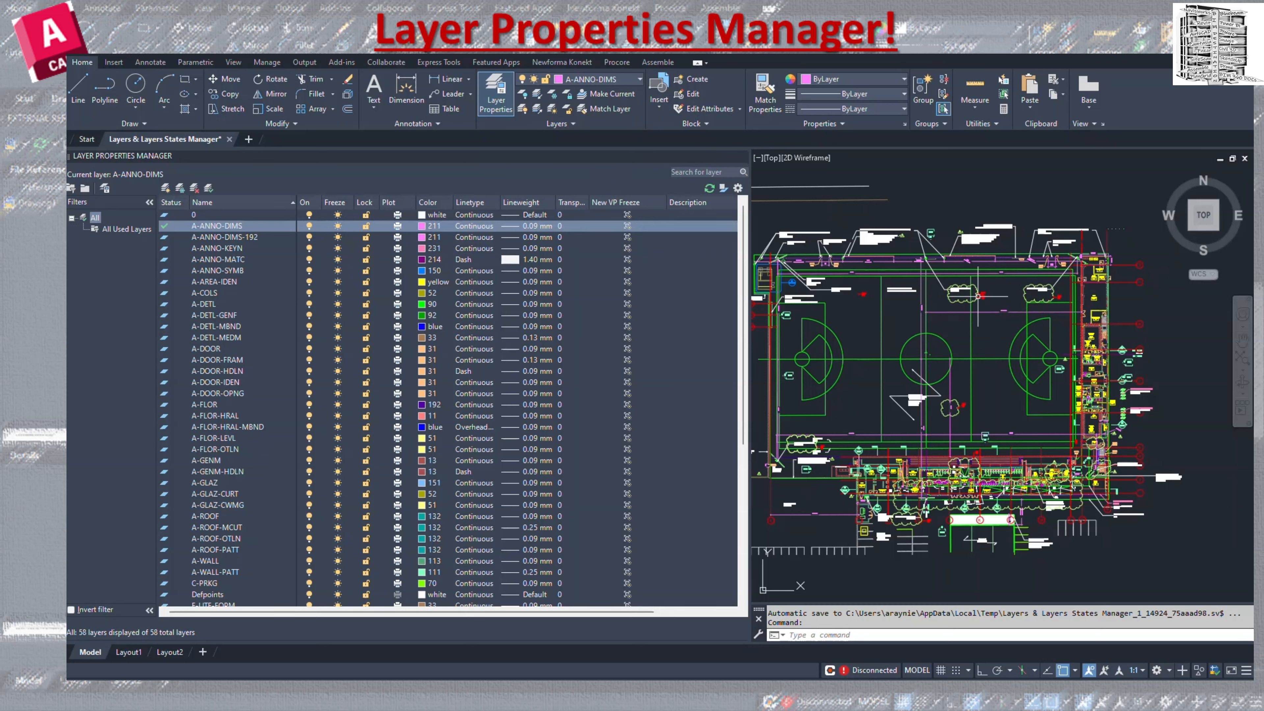
{"action": "left_click", "coordinate": [565, 124]}
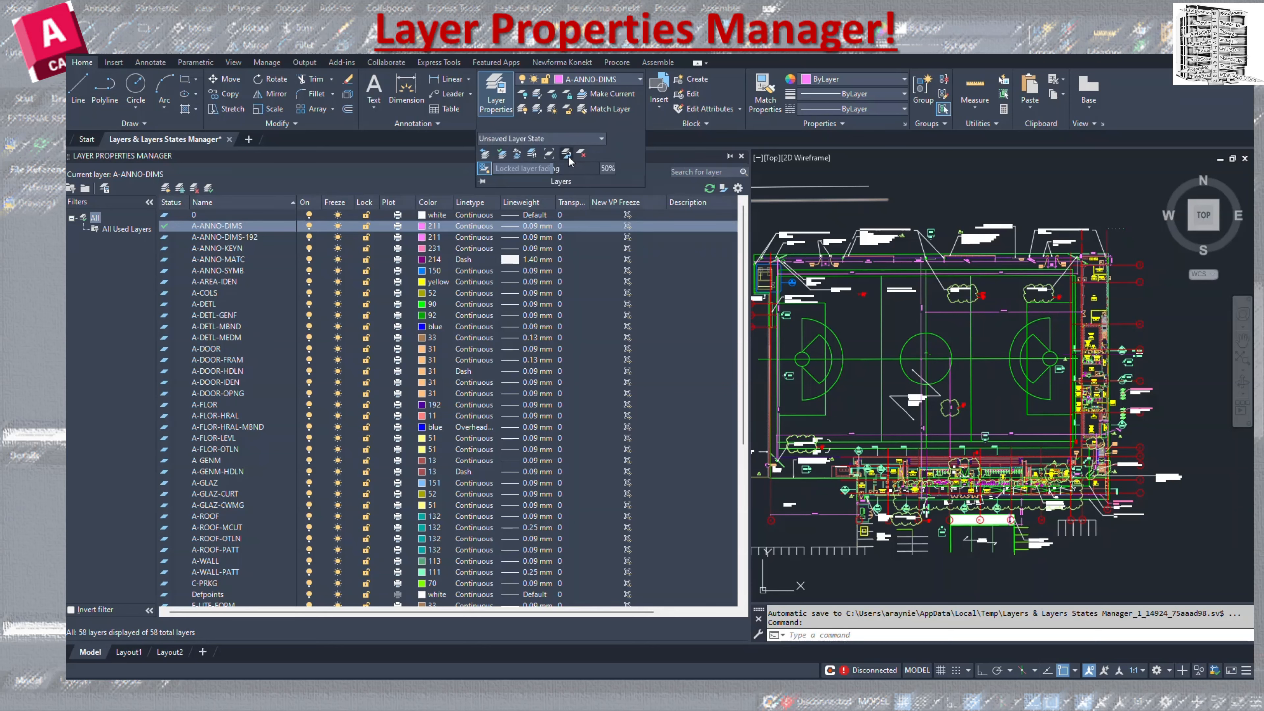